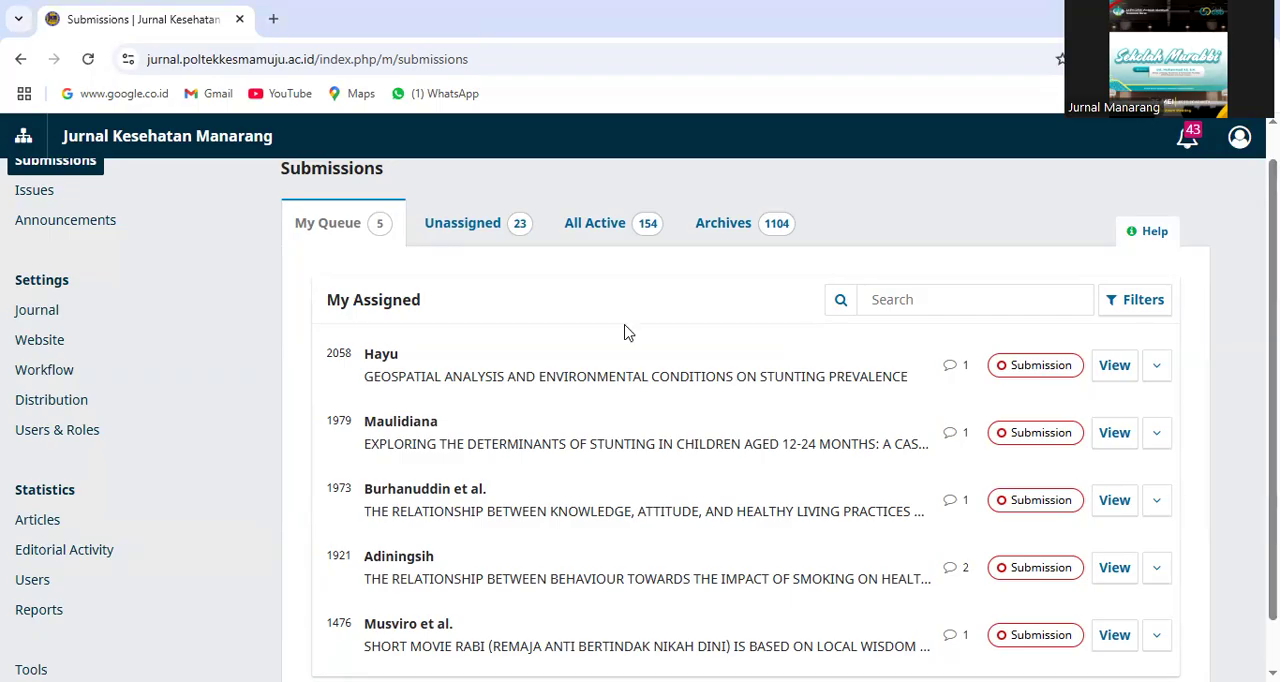
Open submission 2058, on geospatial analysis and stunting prevalence, from the assigned submissions queue
scroll(640, 417, "down", 1)
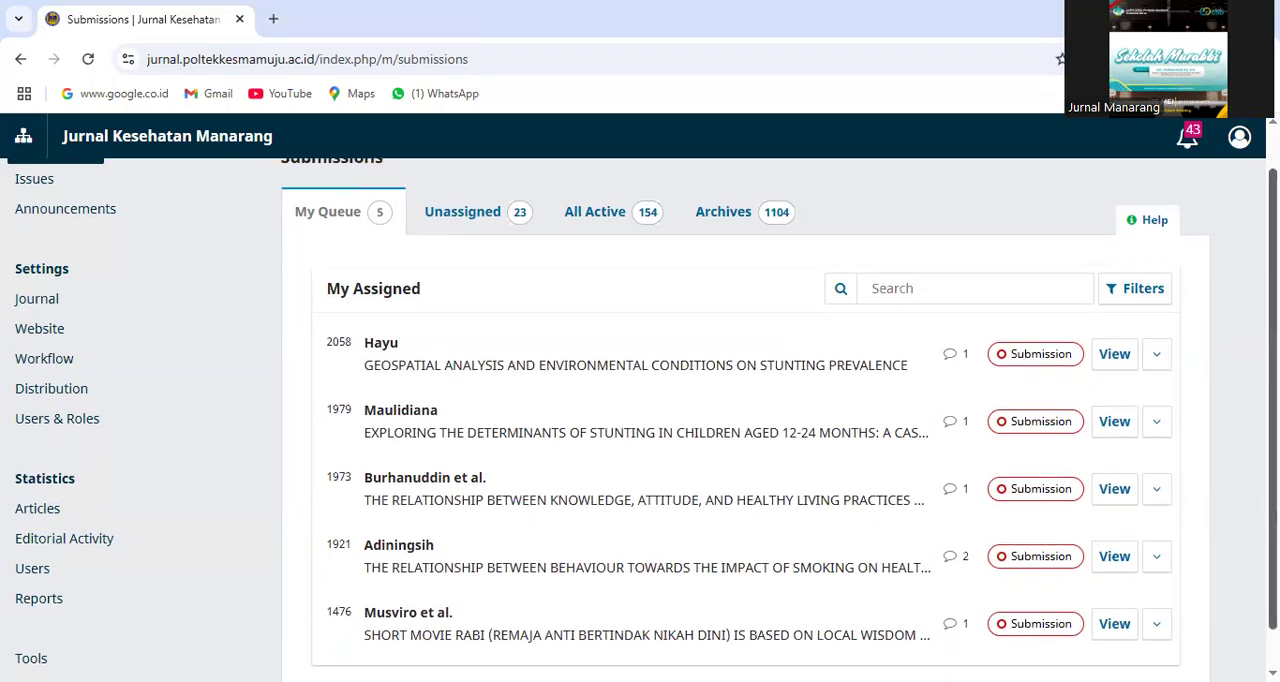
scroll(640, 417, "up", 3)
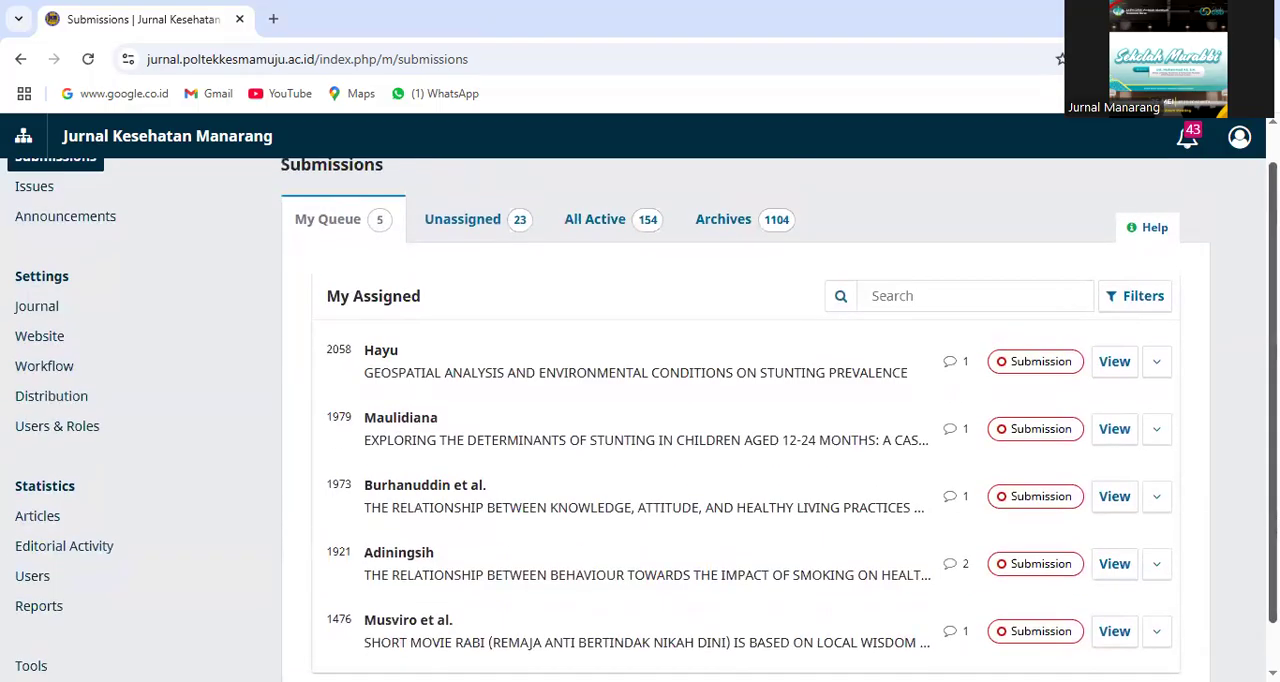
scroll(640, 417, "down", 3)
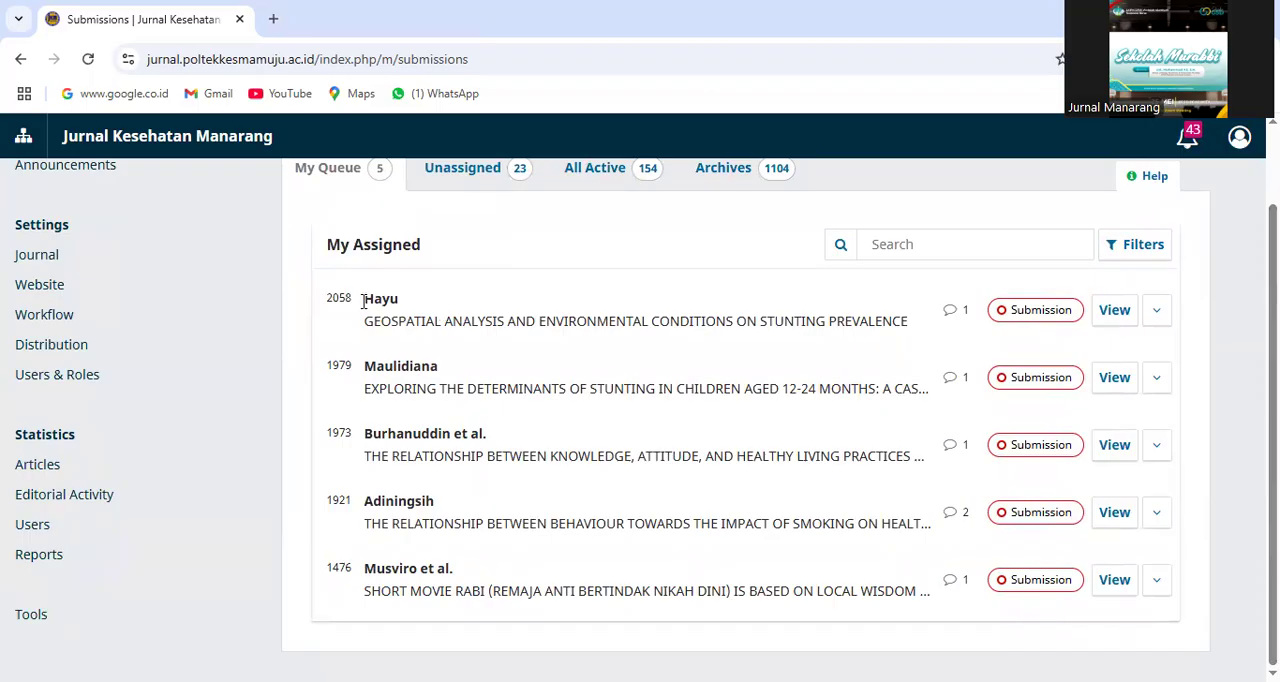
left_click(1112, 312)
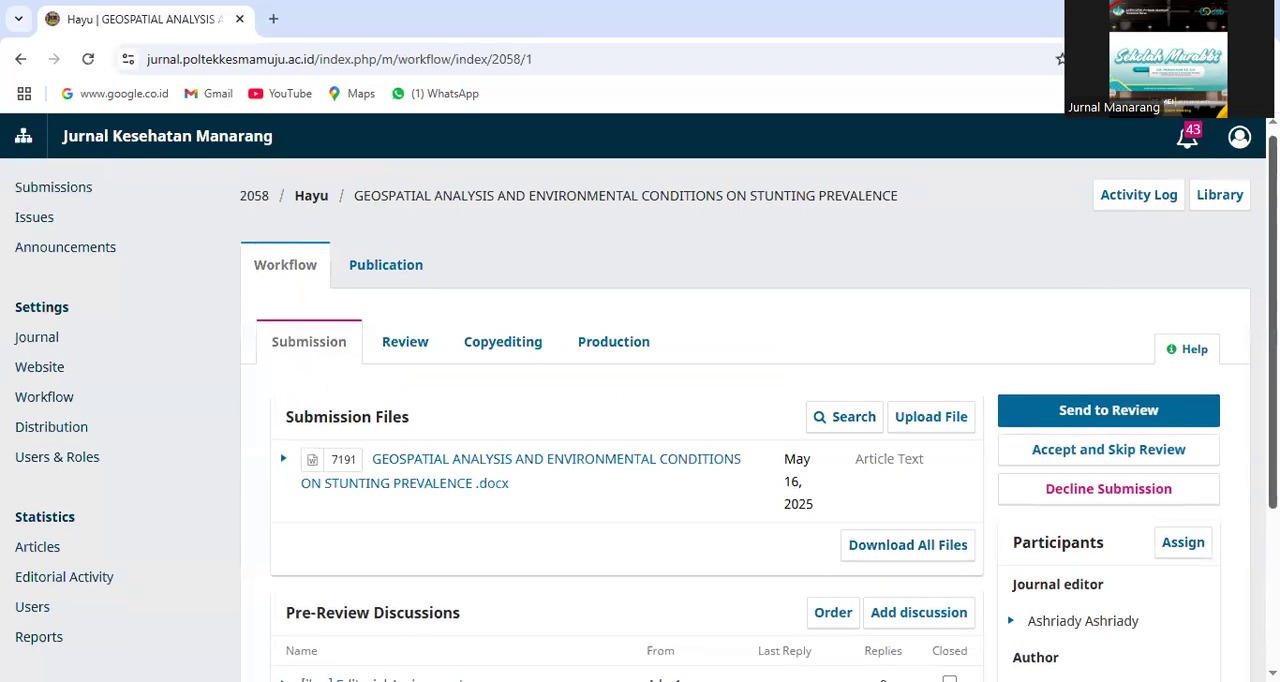
scroll(640, 410, "down", 2)
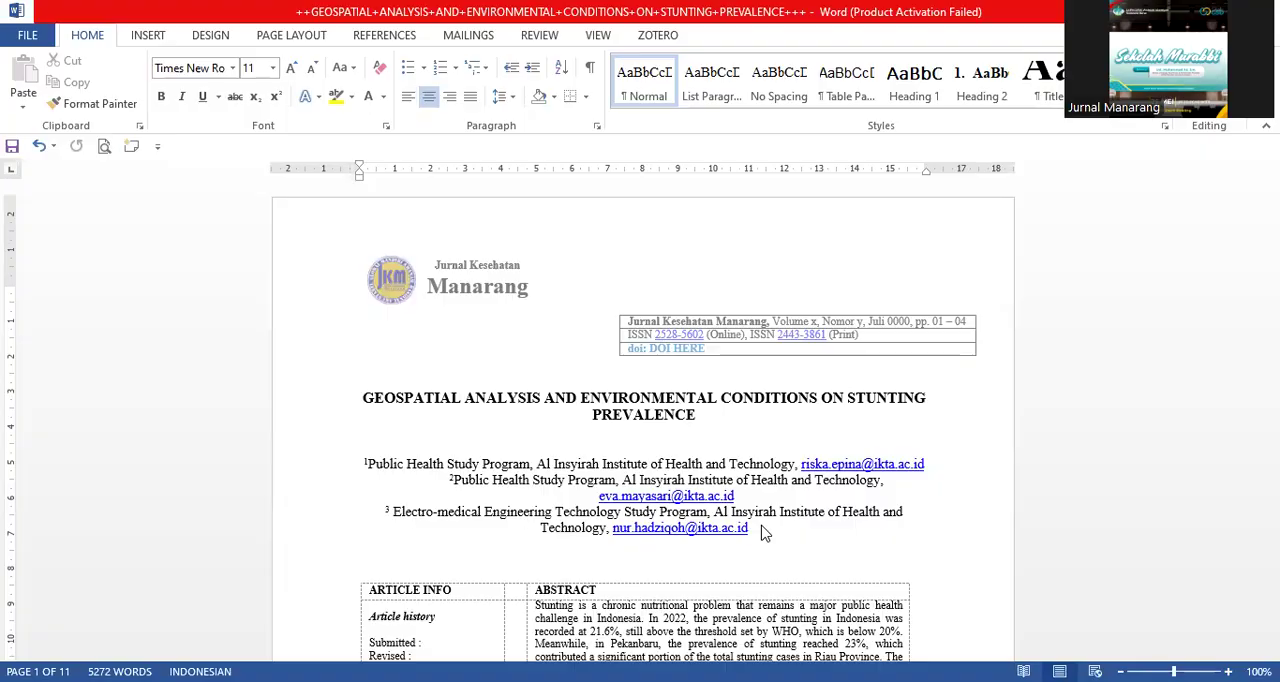
In the Word manuscript, delete the author affiliation and e-mail lines beneath the article title
left_click_drag(371, 433, 786, 529)
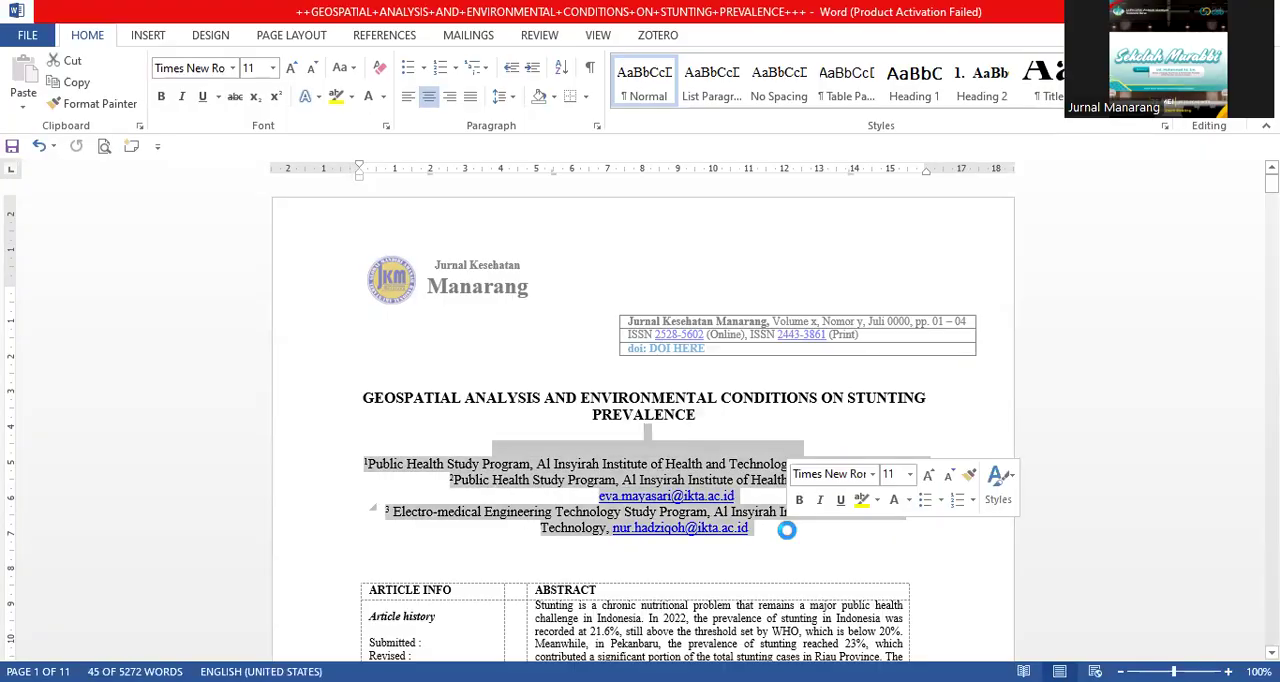
key("Delete")
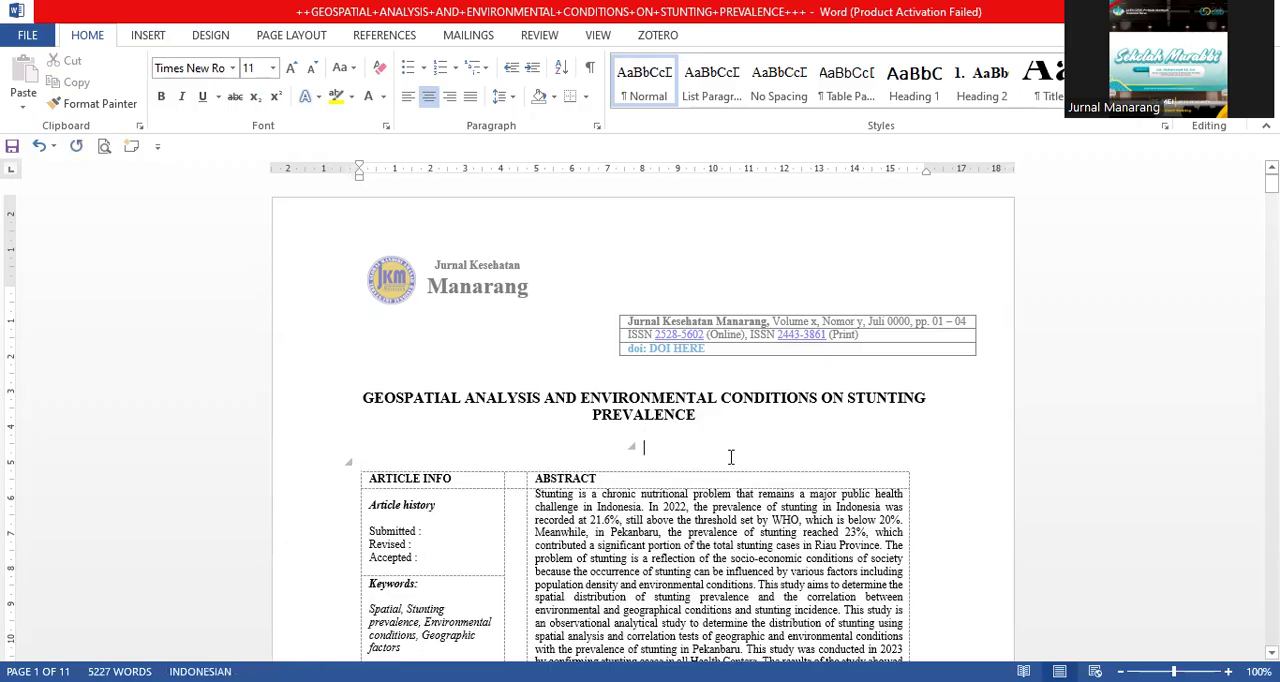
left_click(398, 440)
Delete the contact details under the Corresponding Author heading on the first page and save the manuscript
mouse_move(1272, 184)
left_mouse_down()
mouse_move(1272, 220)
mouse_move(1272, 205)
left_mouse_up()
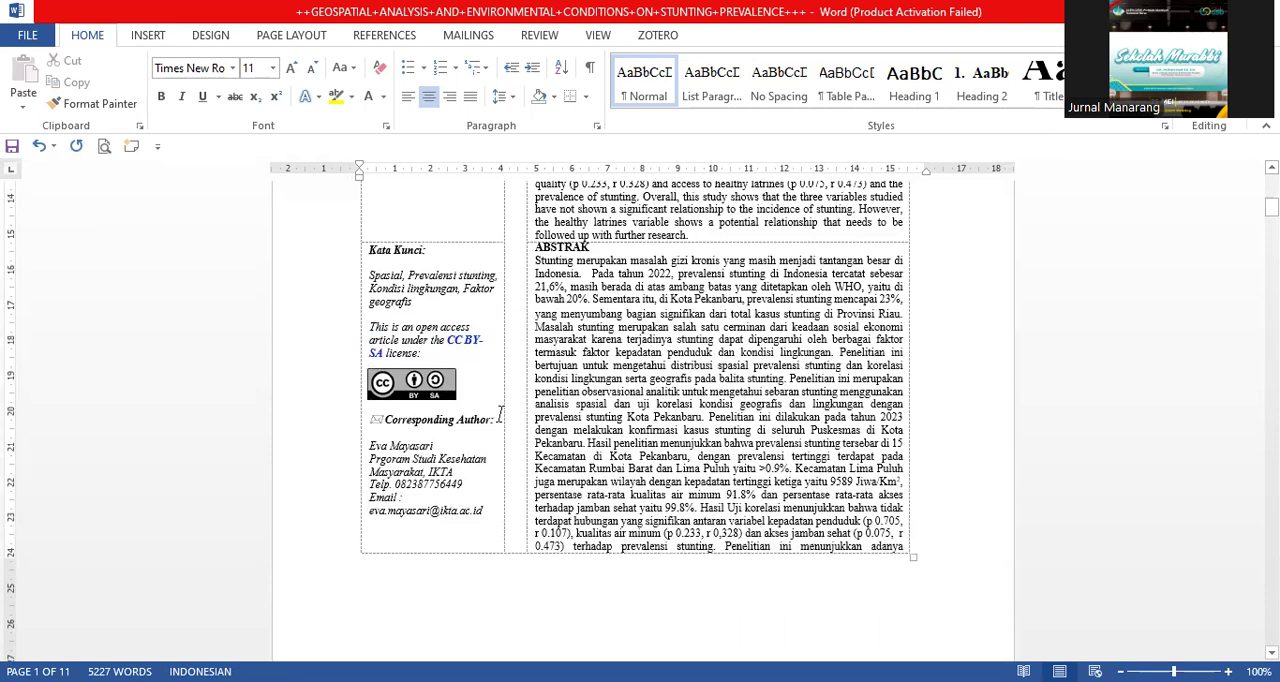
left_click_drag(371, 445, 493, 507)
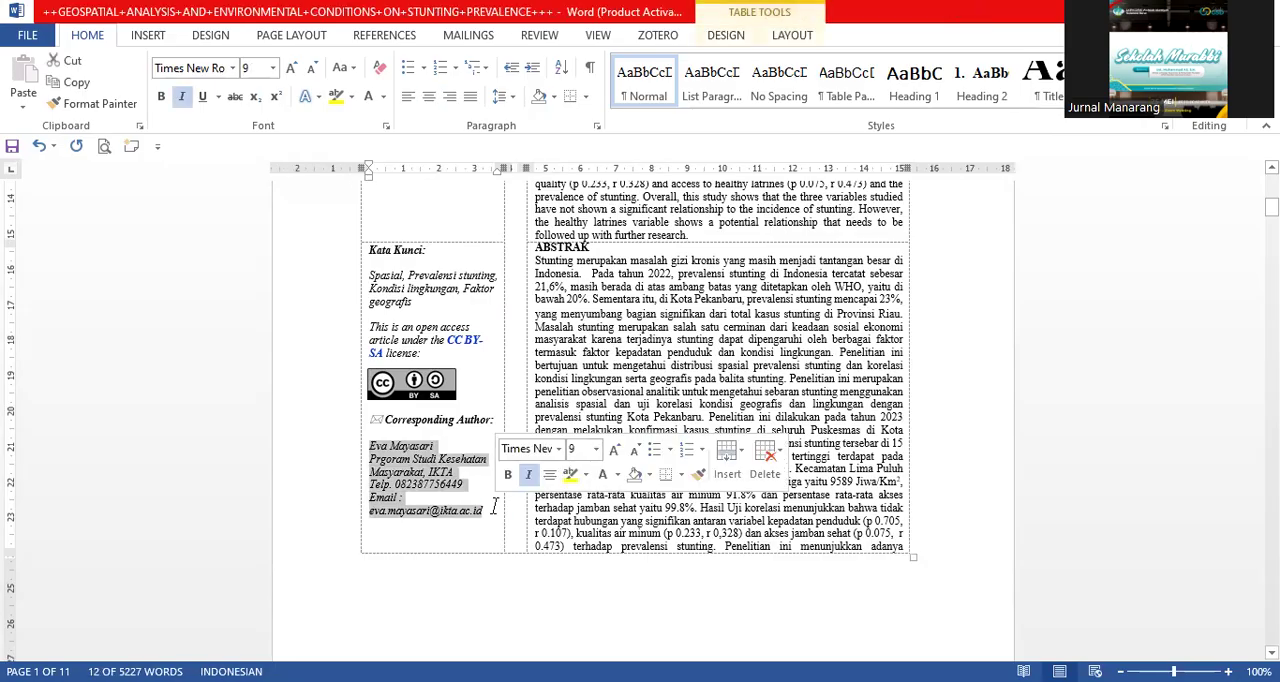
key("Delete")
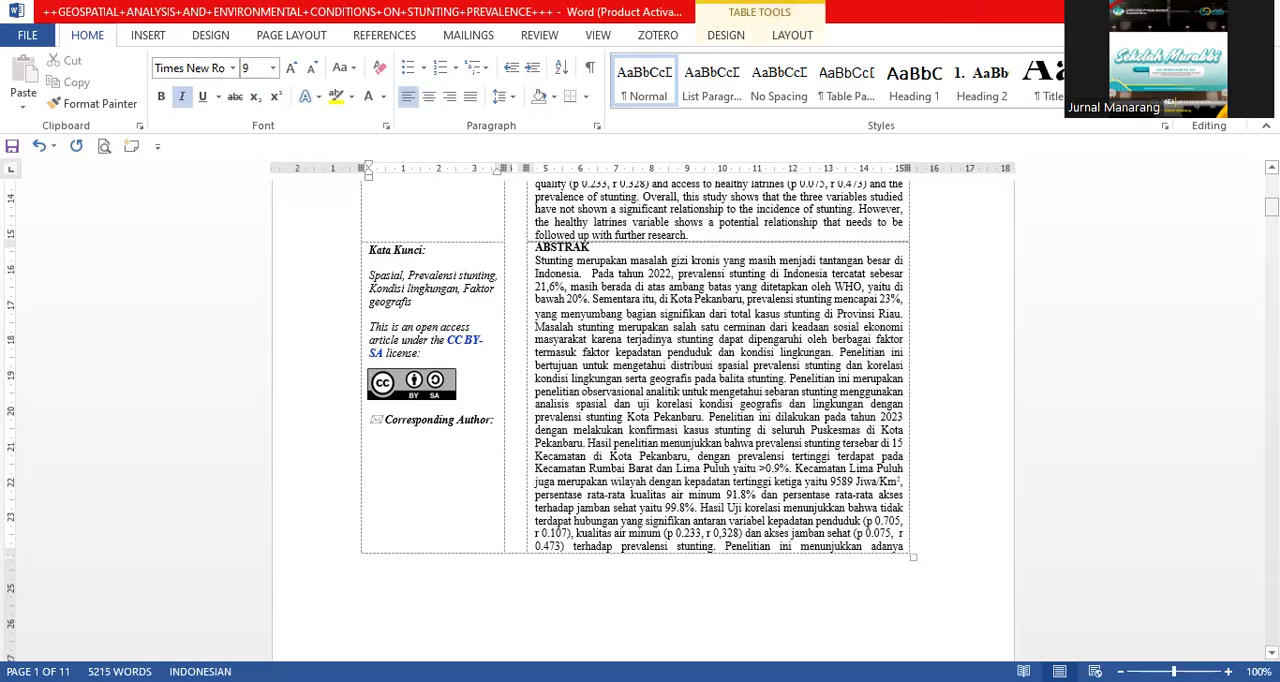
left_click_drag(1271, 207, 1271, 182)
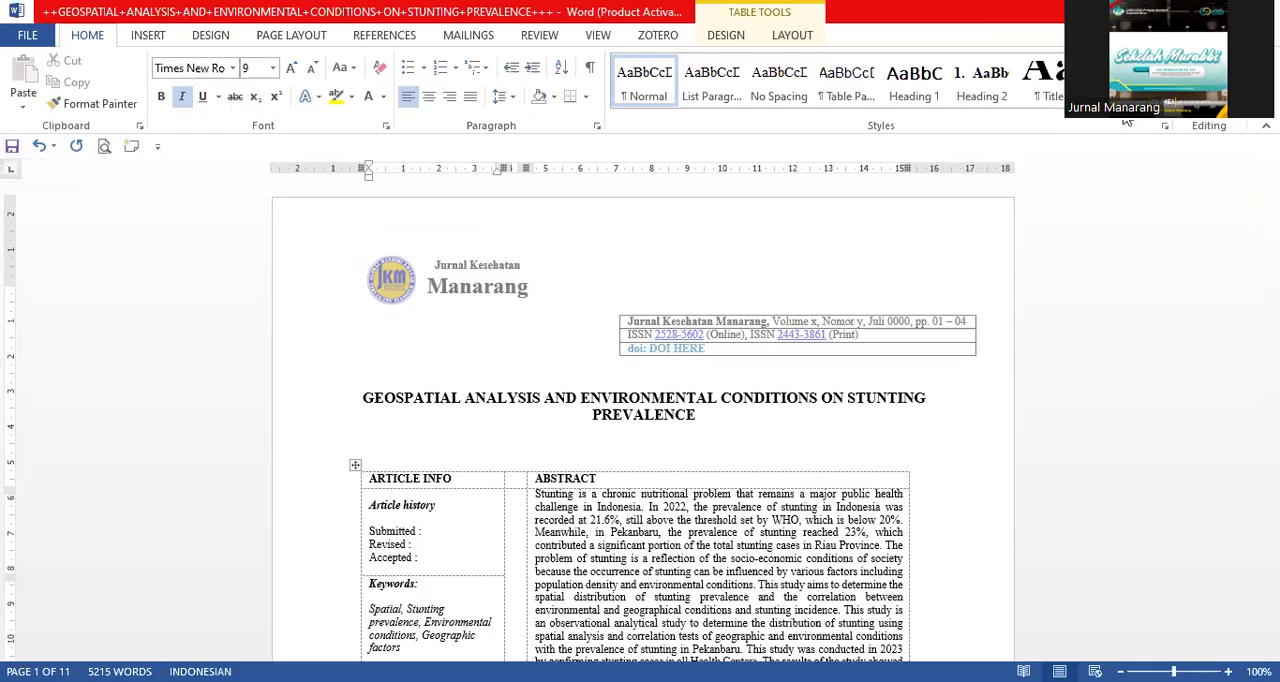
left_click(11, 147)
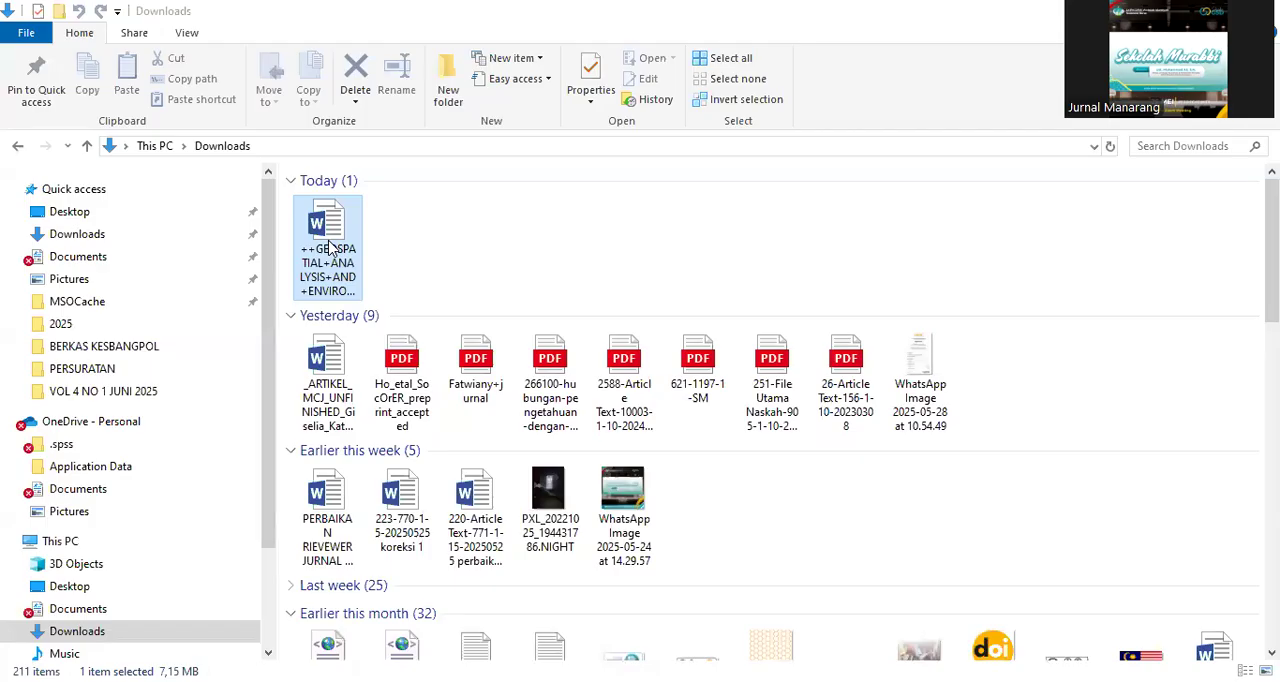
In the Downloads folder, rename the manuscript file, replacing the trailing "+++" with "-Ed Ash"
right_click(332, 246)
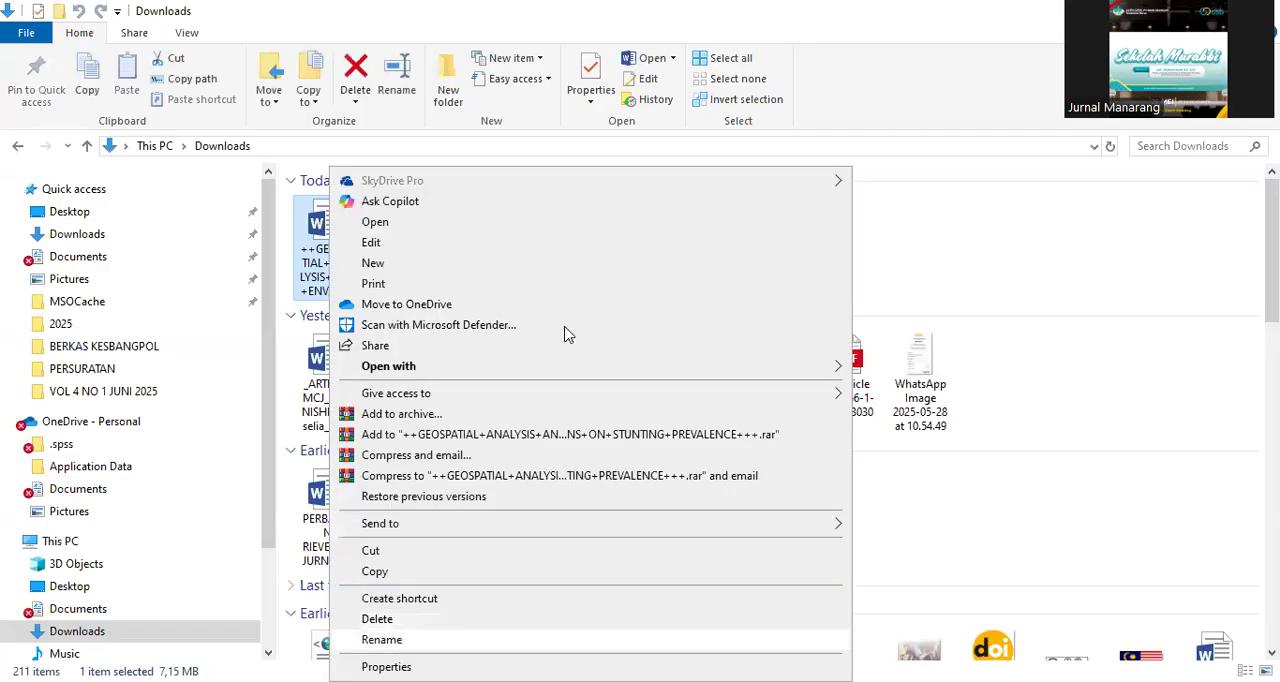
key("Return")
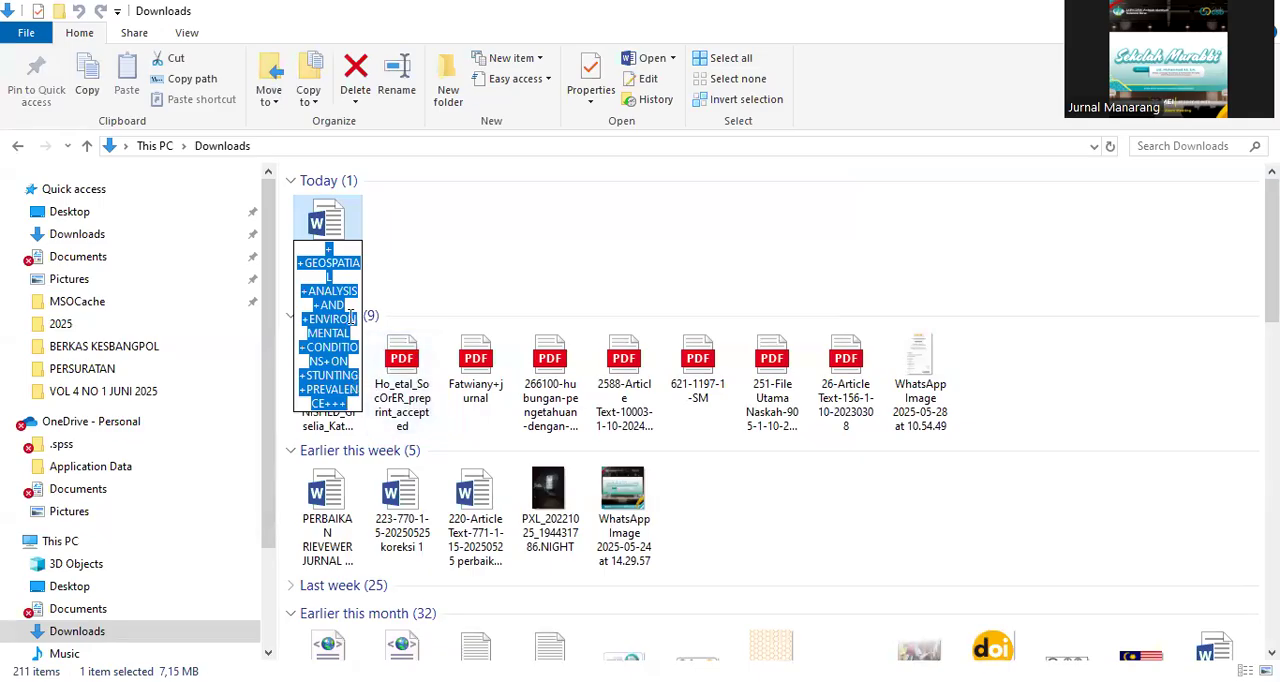
left_click(352, 400)
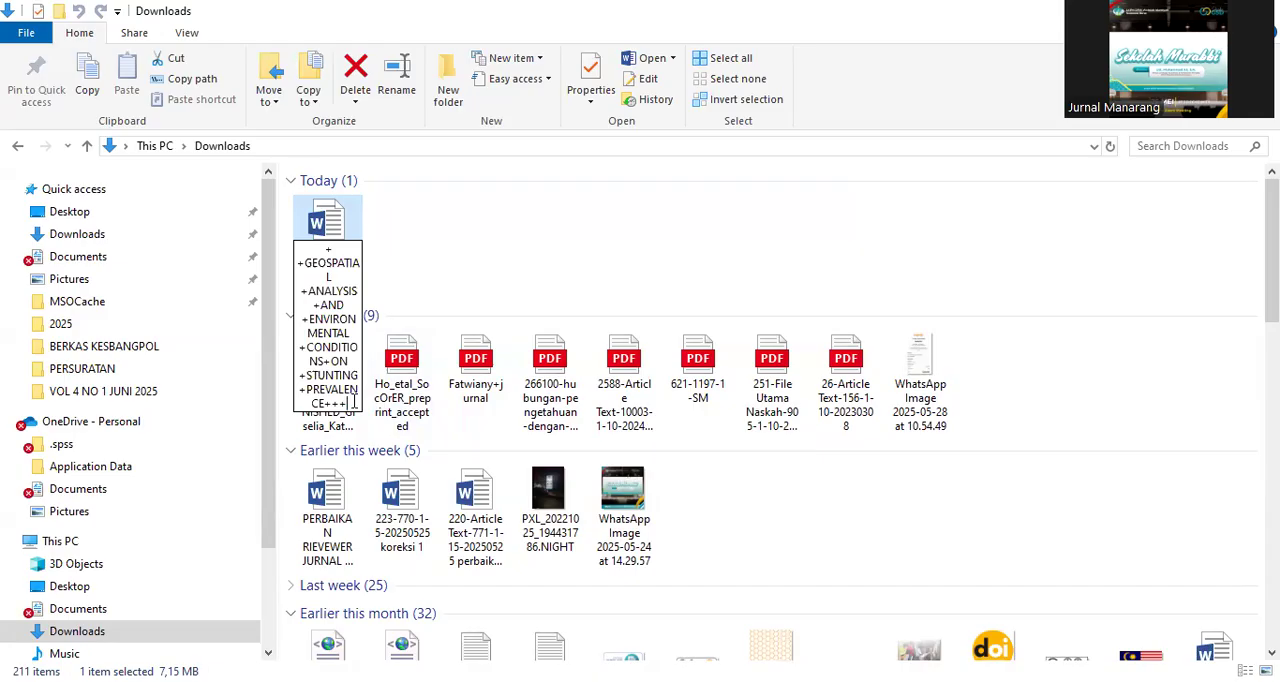
left_click_drag(352, 400, 324, 403)
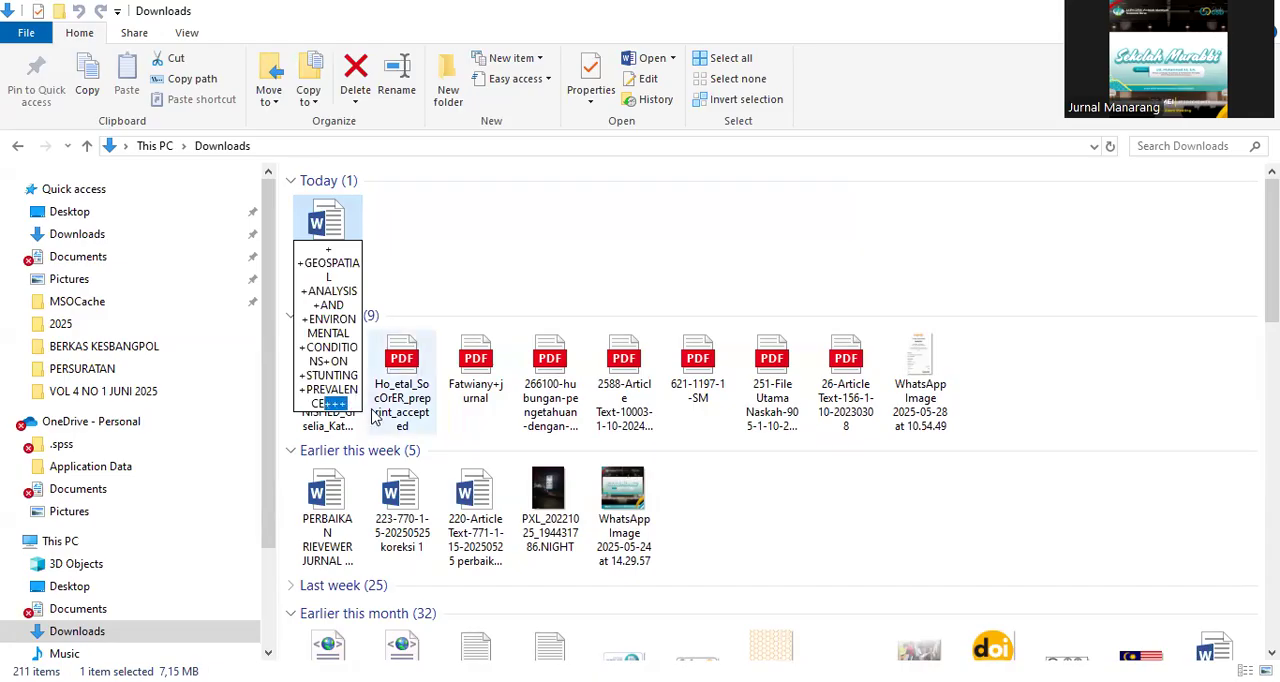
key("BackSpace")
type("-Ed Ash")
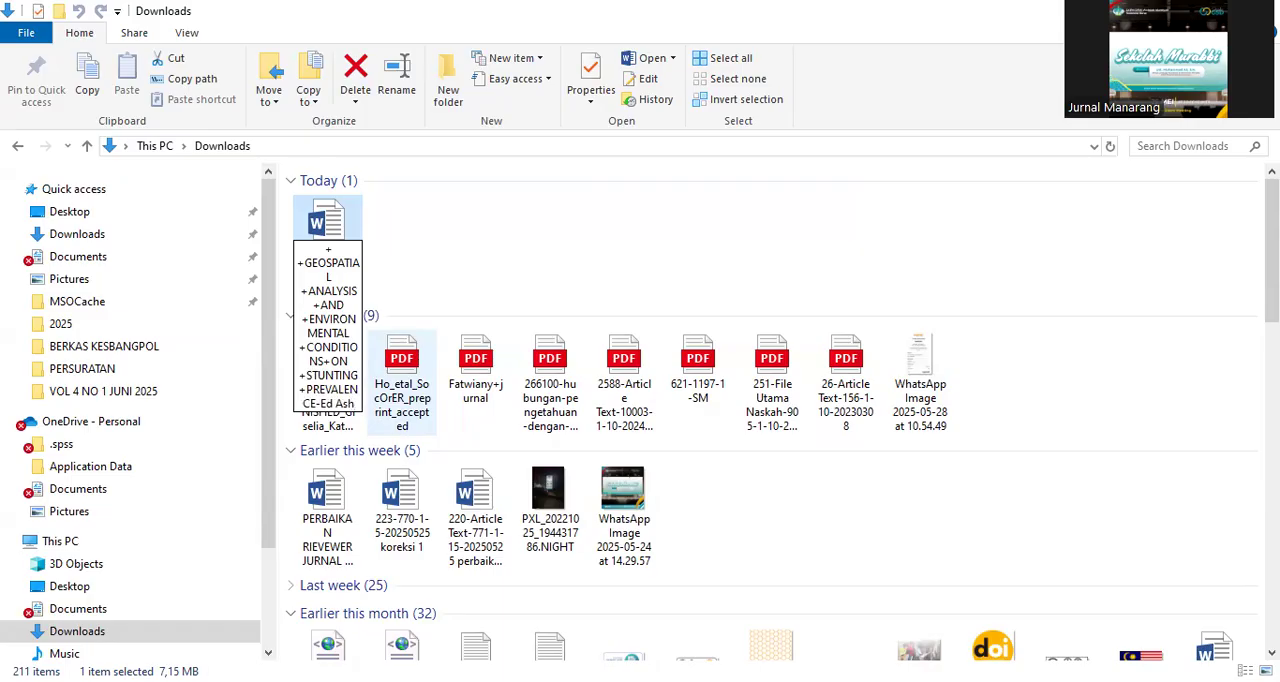
left_click(500, 223)
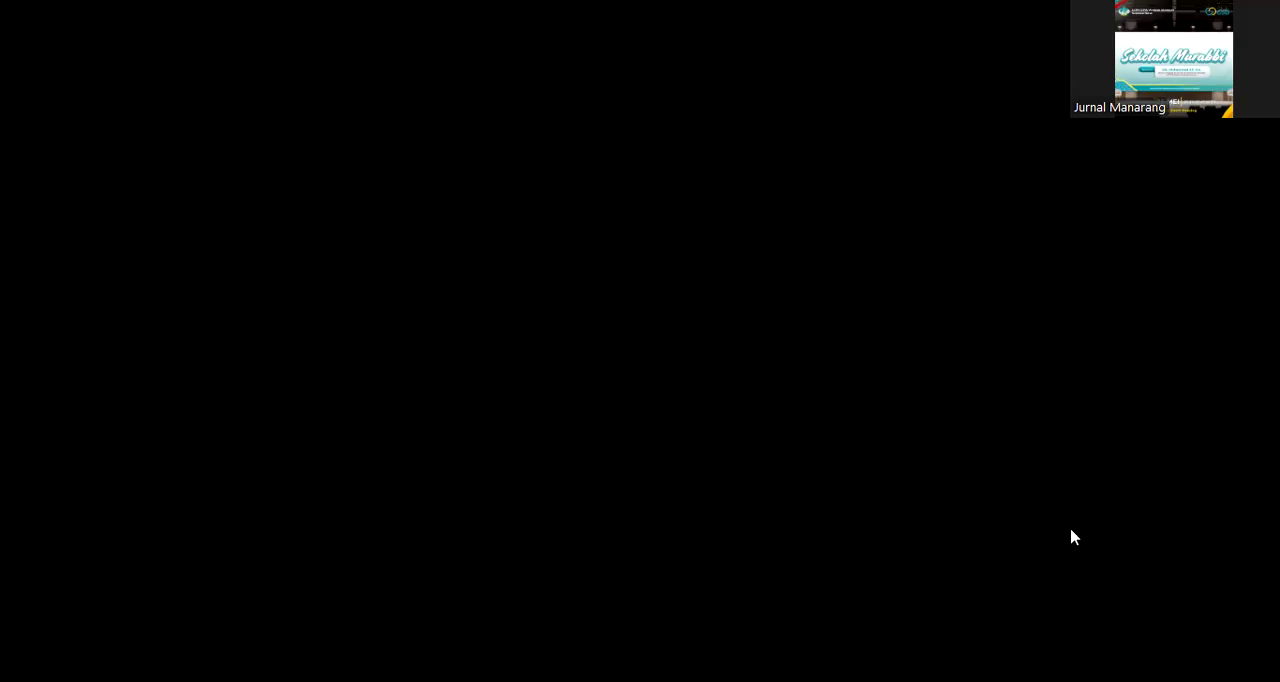
In the browser, start a submission file upload that is not a revision of an existing file, with Article Text as the article component
left_click_drag(1273, 385, 1273, 360)
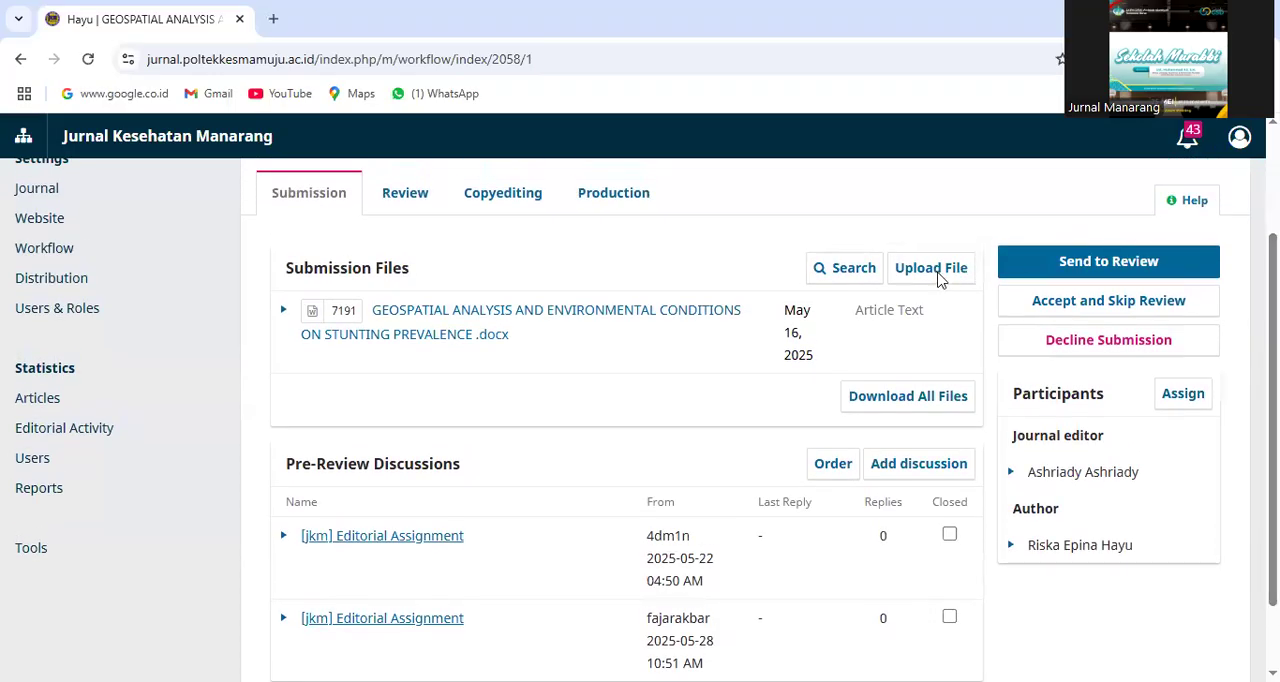
left_click(931, 268)
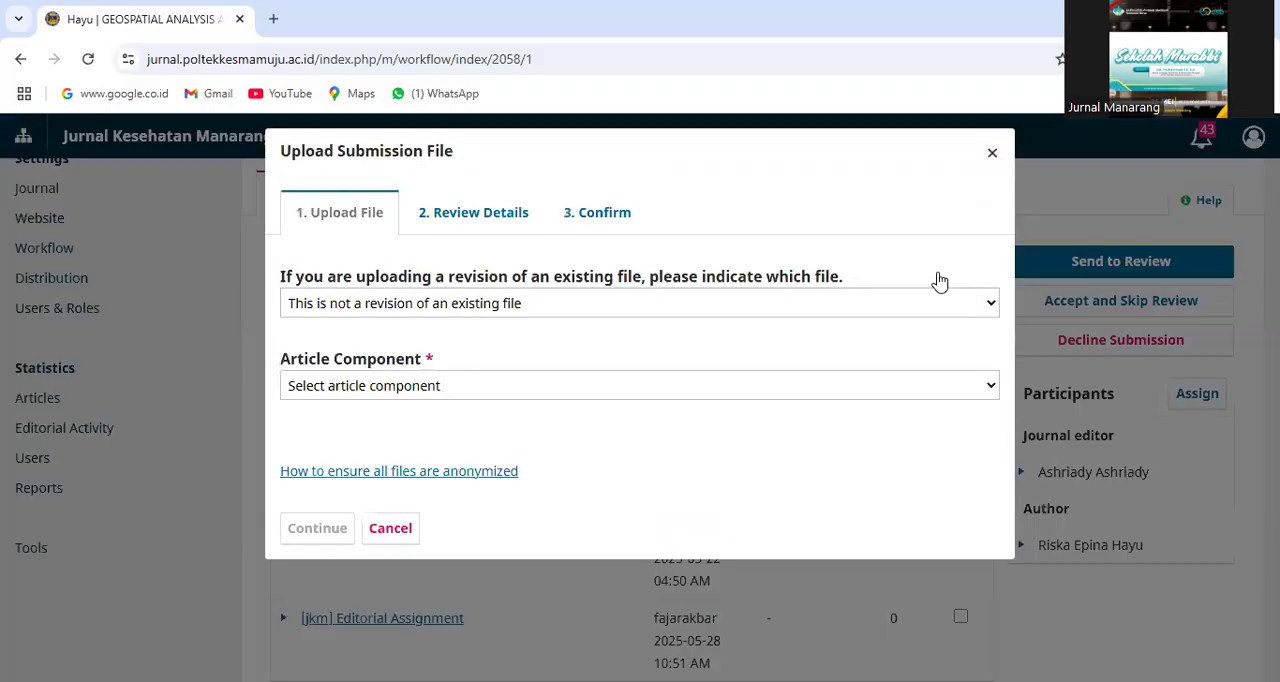
left_click(990, 305)
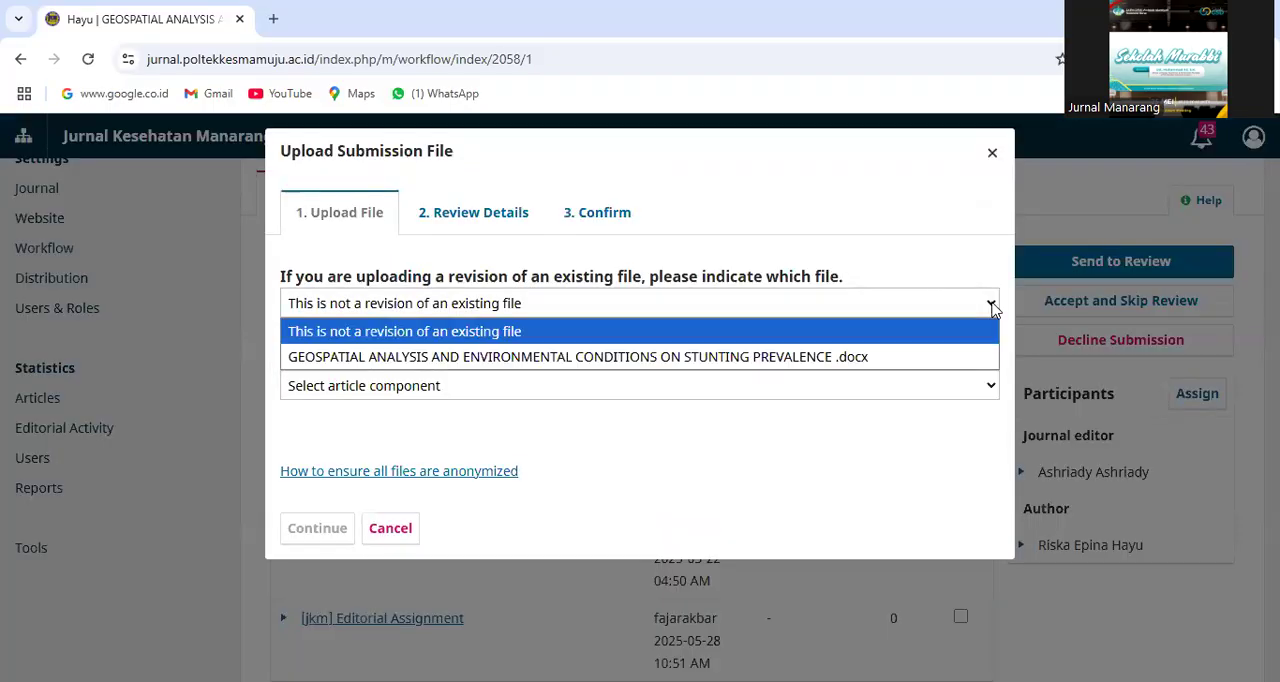
left_click(381, 330)
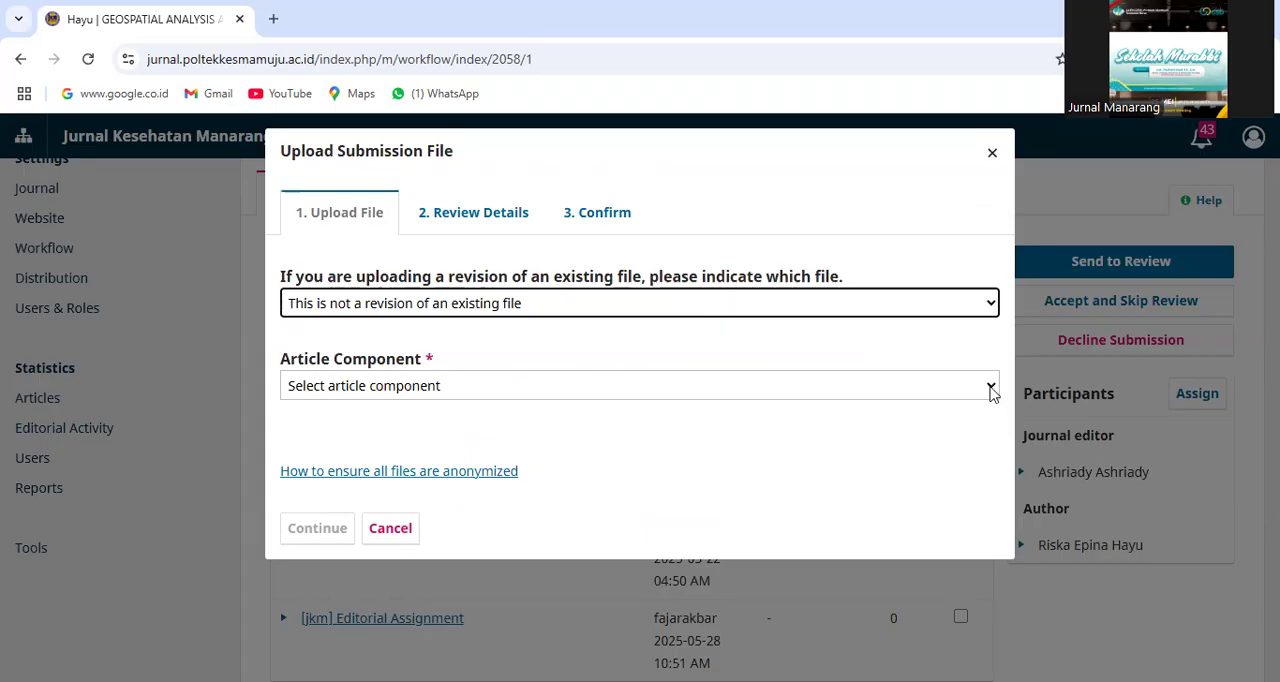
left_click(991, 389)
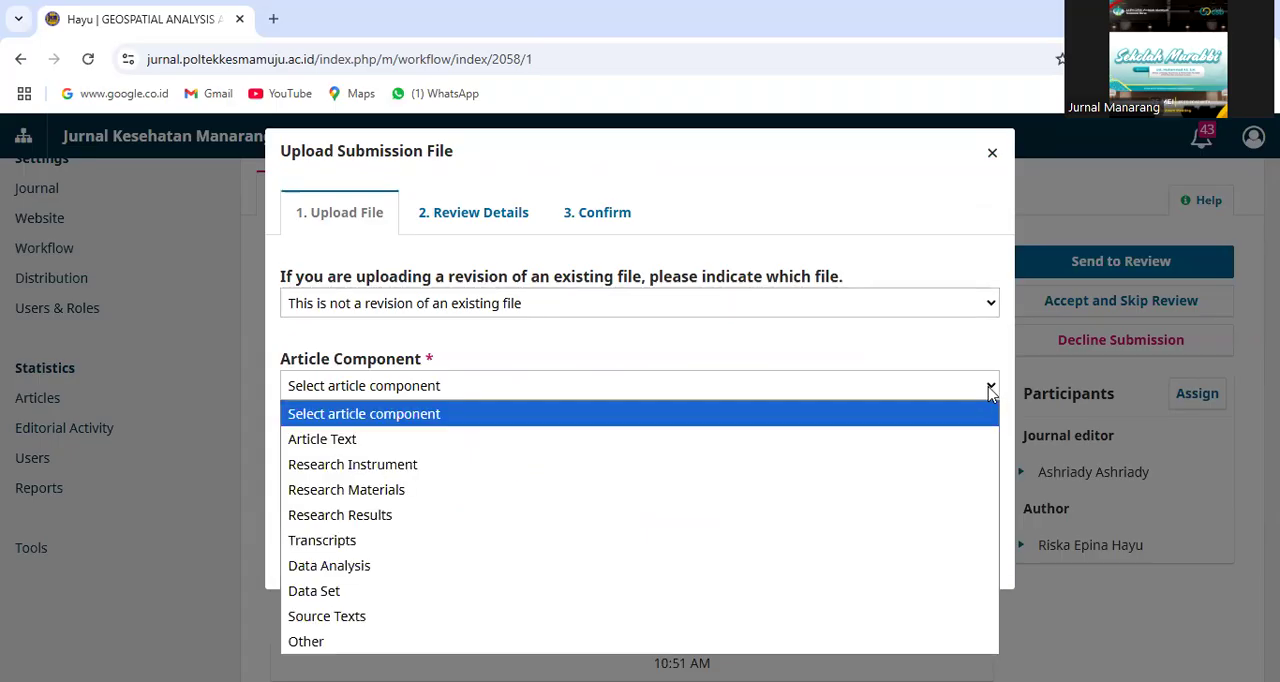
left_click(348, 441)
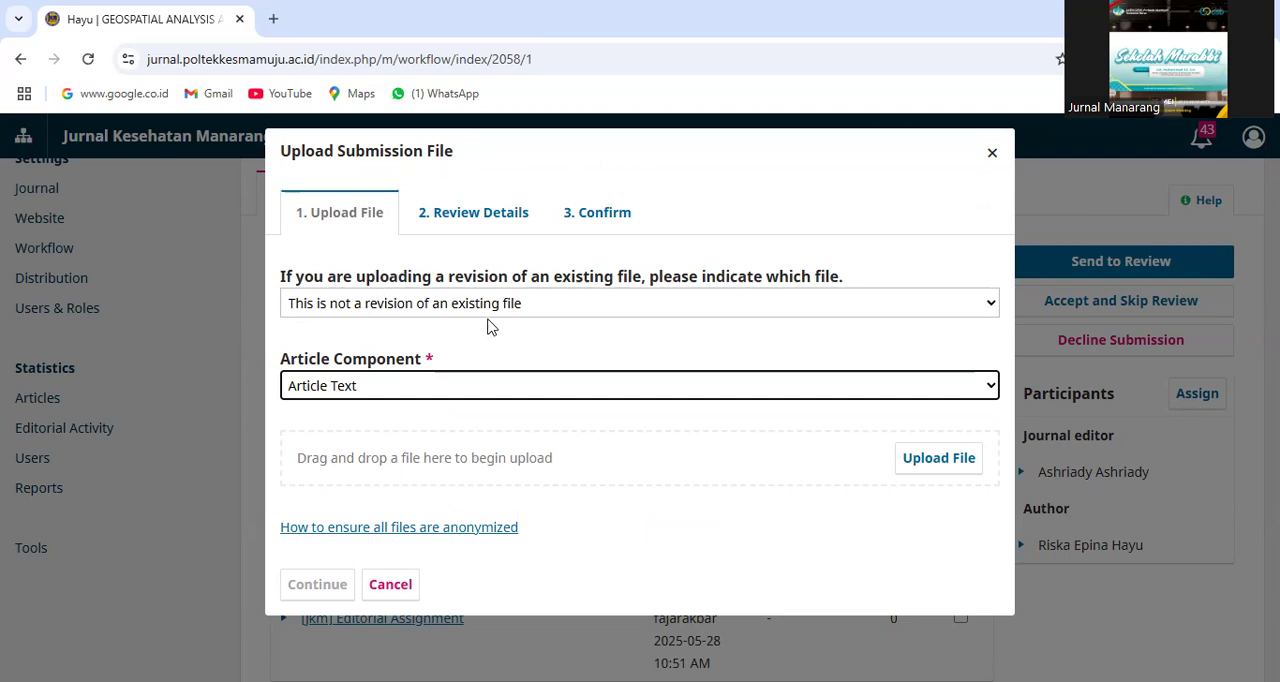
left_click(987, 390)
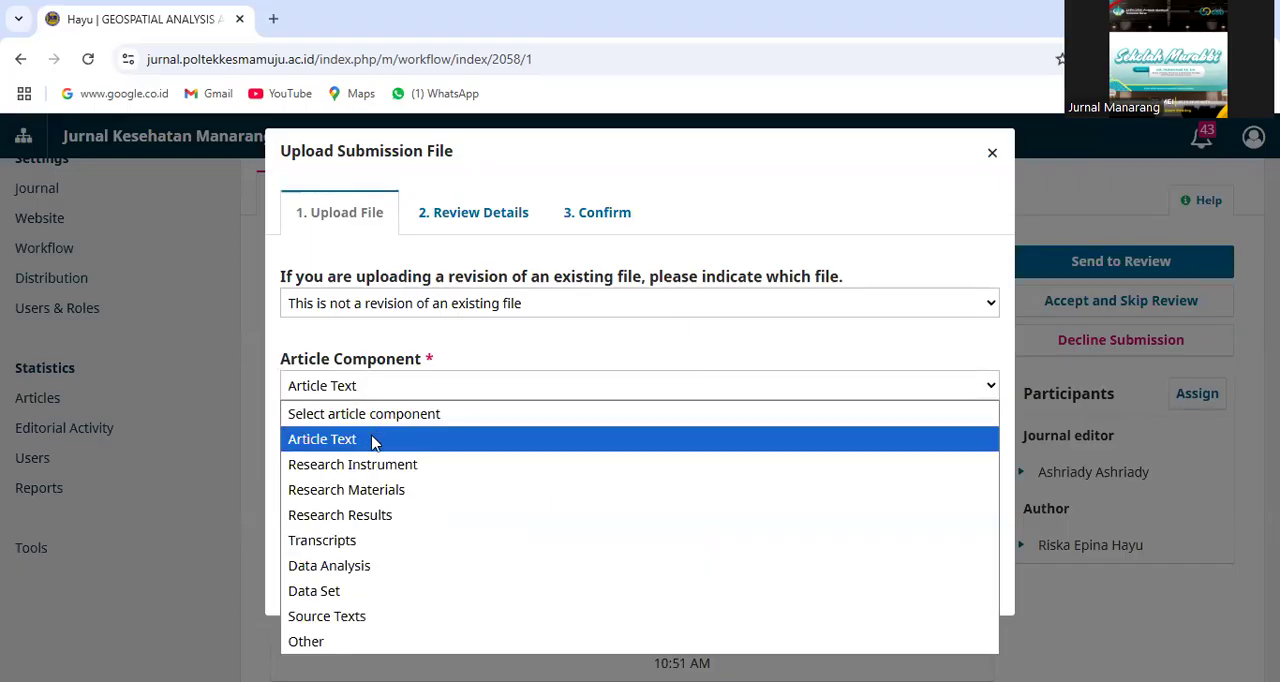
left_click(372, 443)
Upload the geospatial manuscript ending in "-Ed Ash.docx" from Downloads, keep its file name and complete the upload
left_click(930, 470)
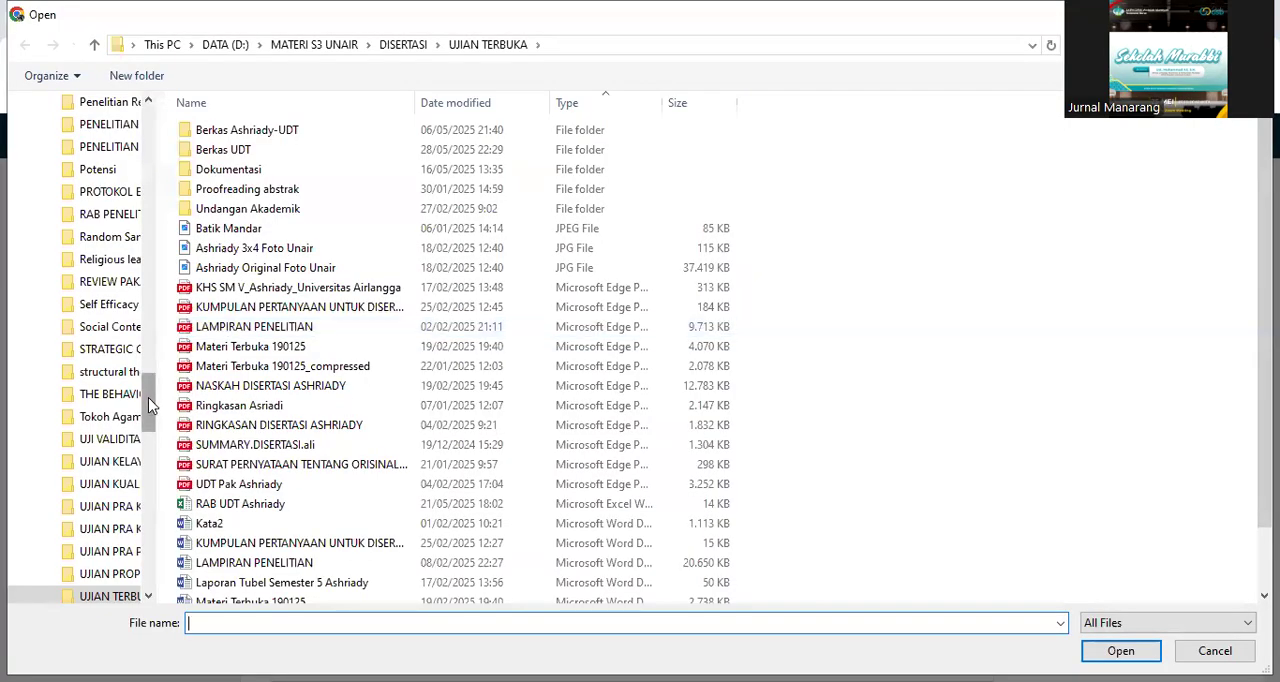
left_click(86, 162)
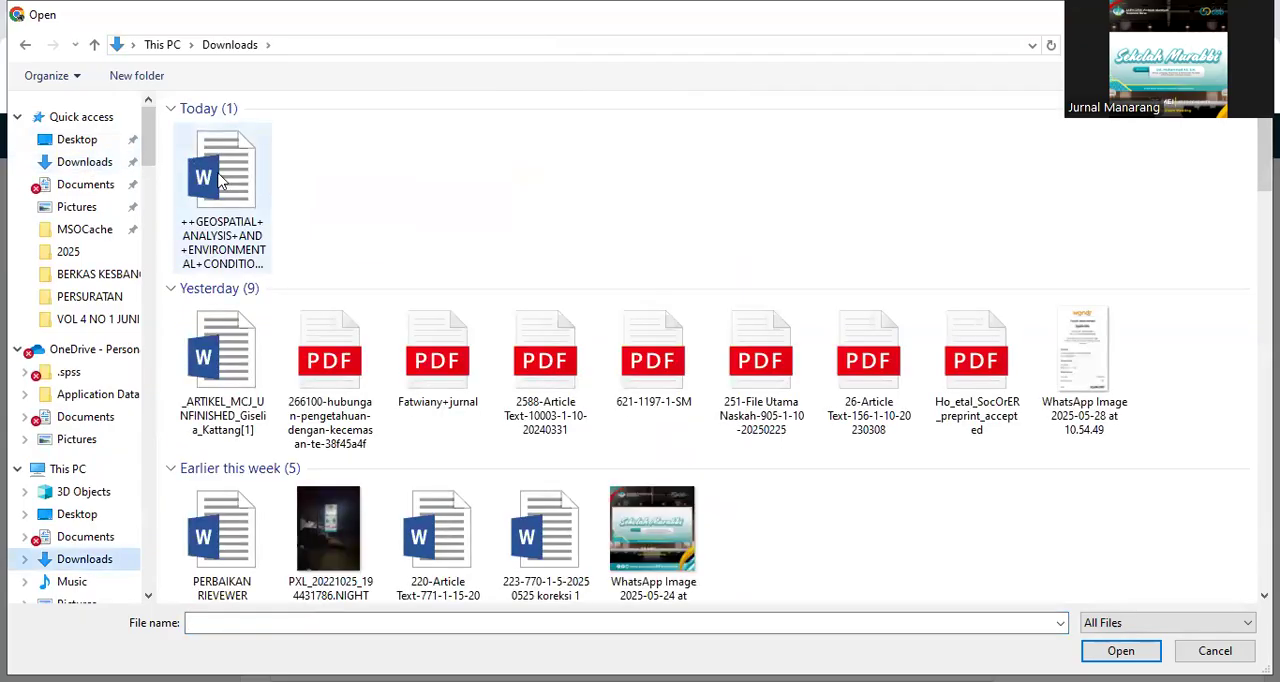
left_click(218, 180)
left_click(1121, 651)
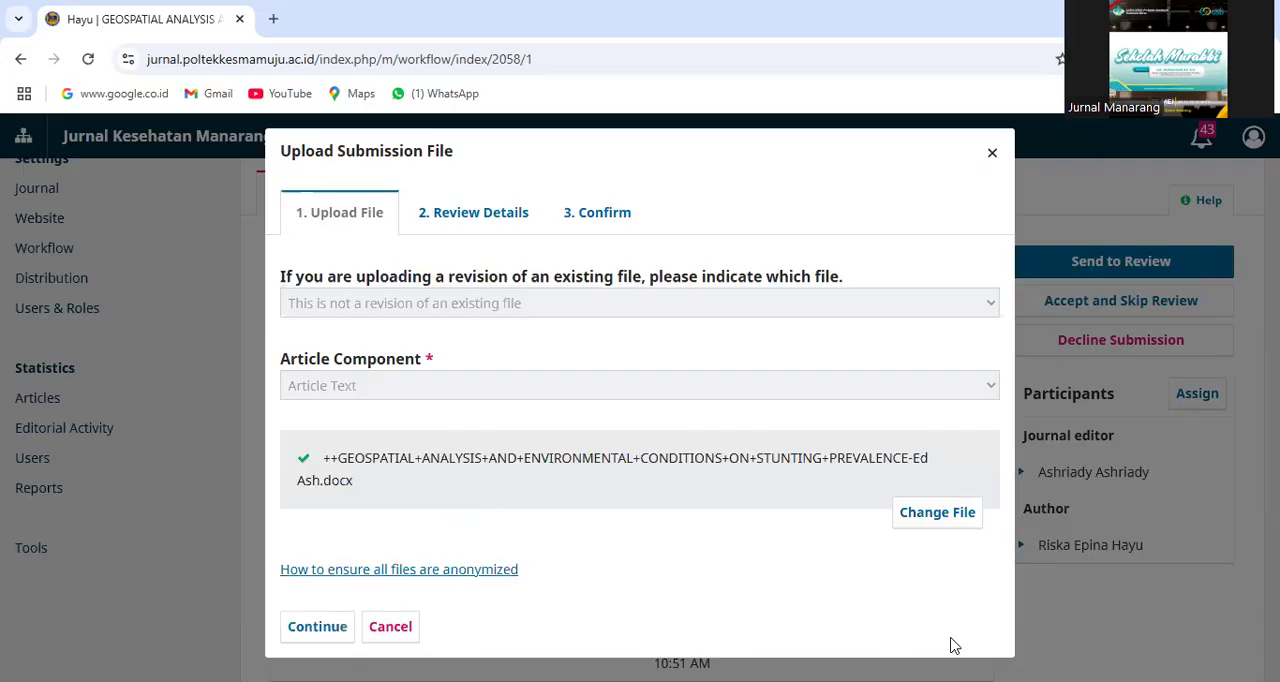
left_click(333, 630)
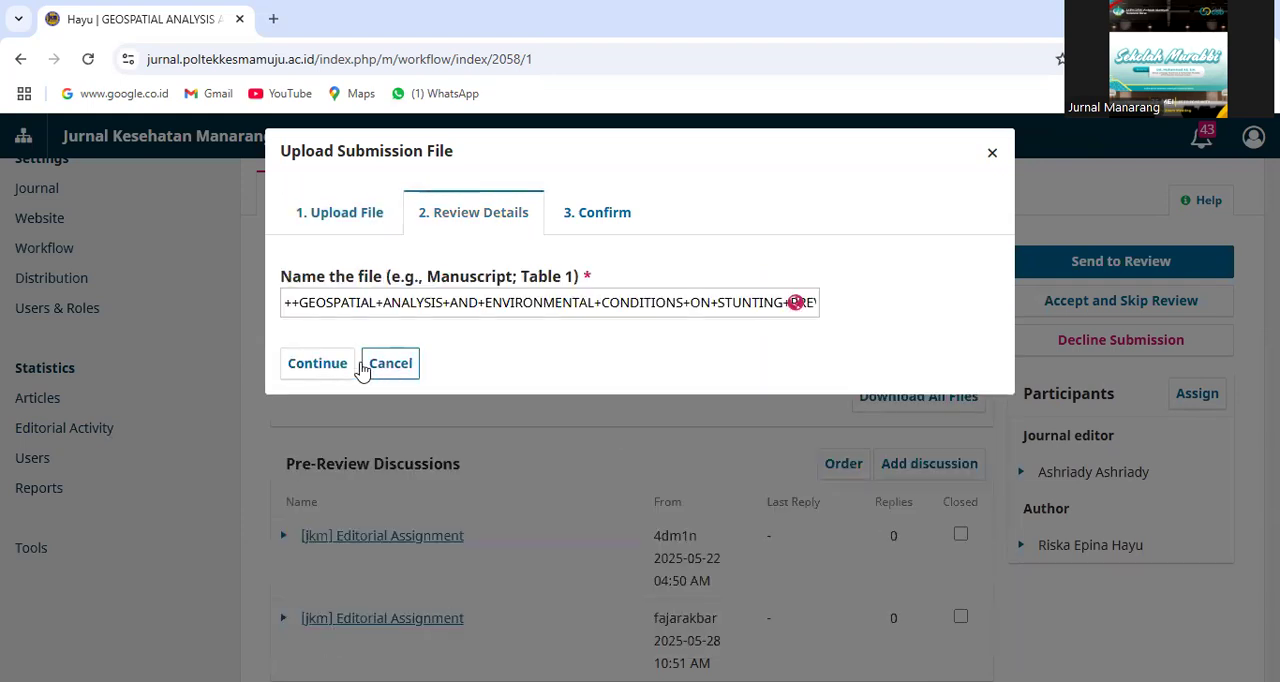
left_click(341, 364)
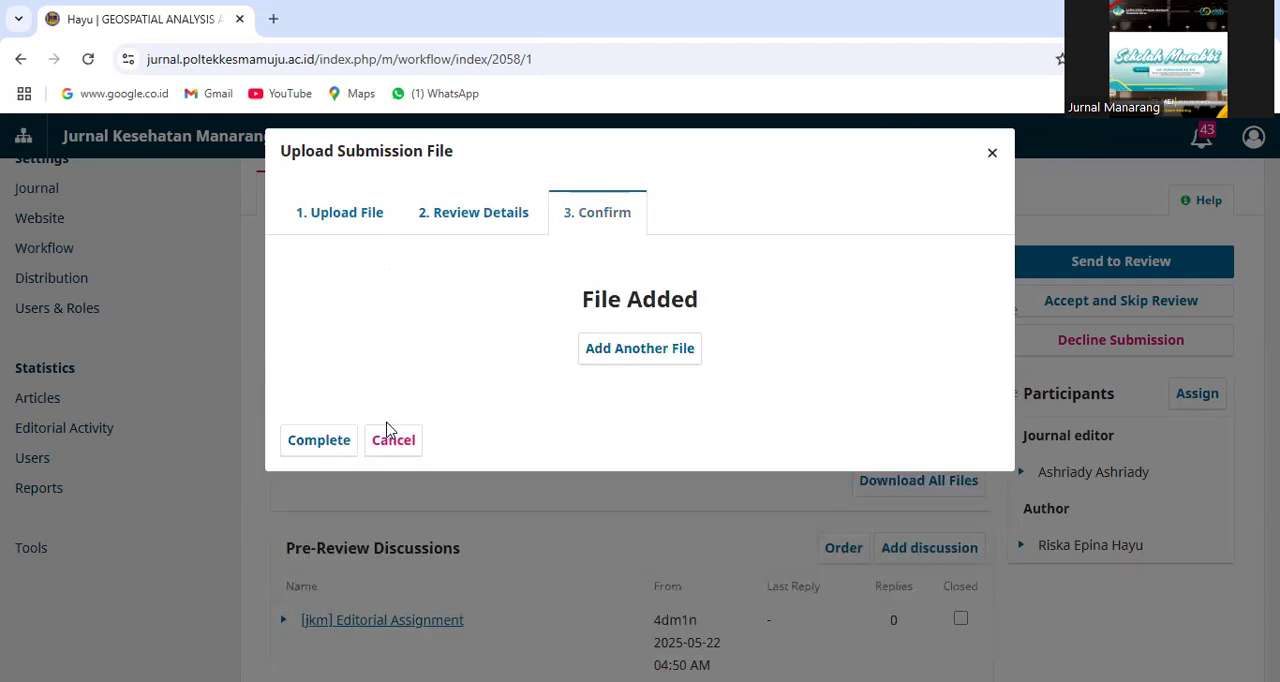
left_click(322, 442)
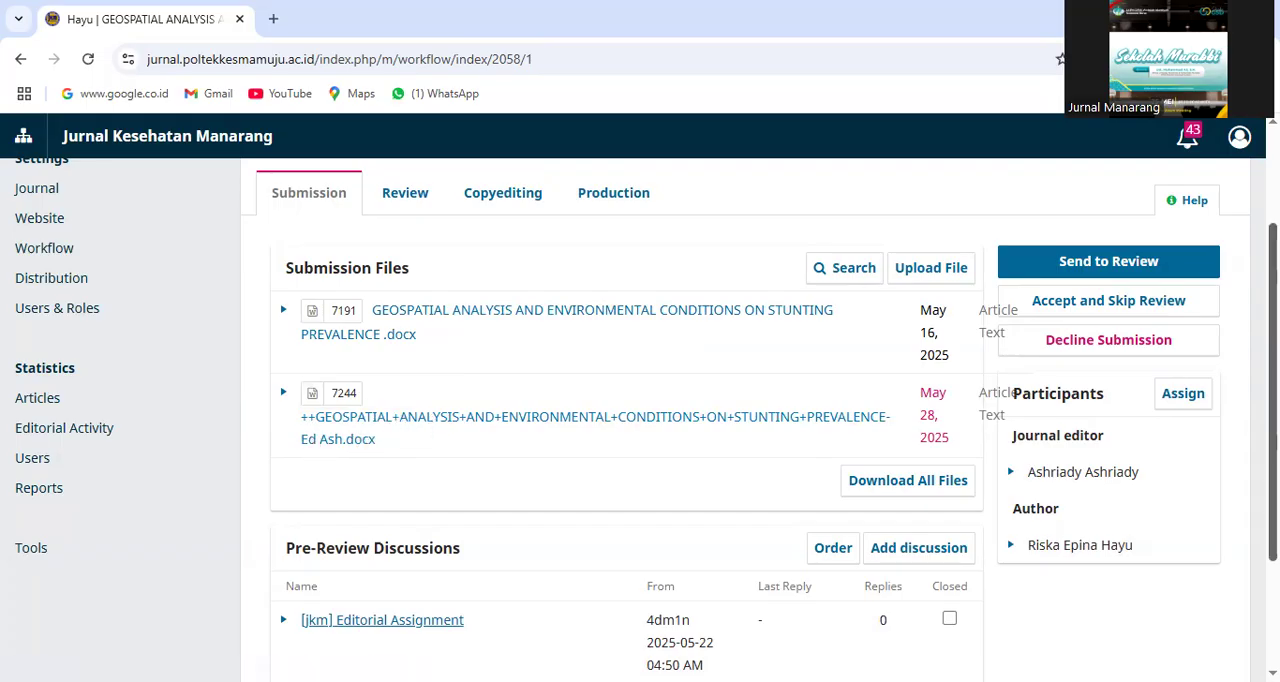
scroll(400, 430, "down", 1)
scroll(425, 450, "down", 2)
scroll(425, 450, "up", 3)
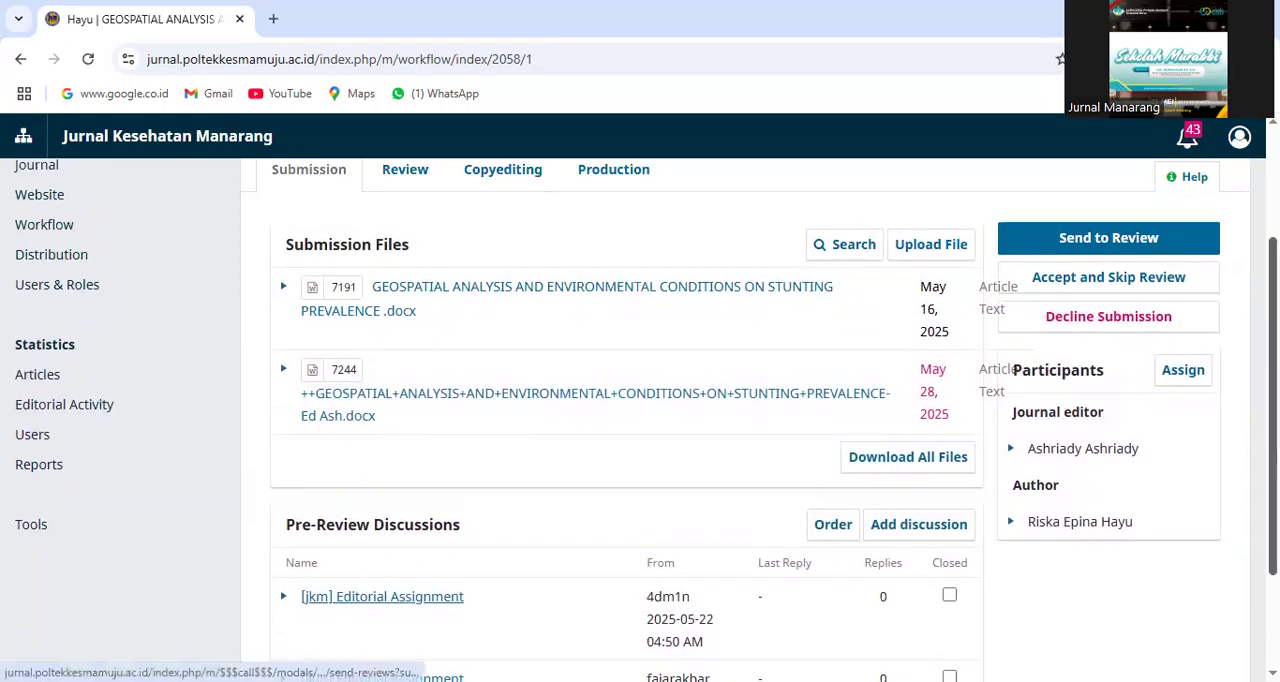
scroll(354, 400, "down", 3)
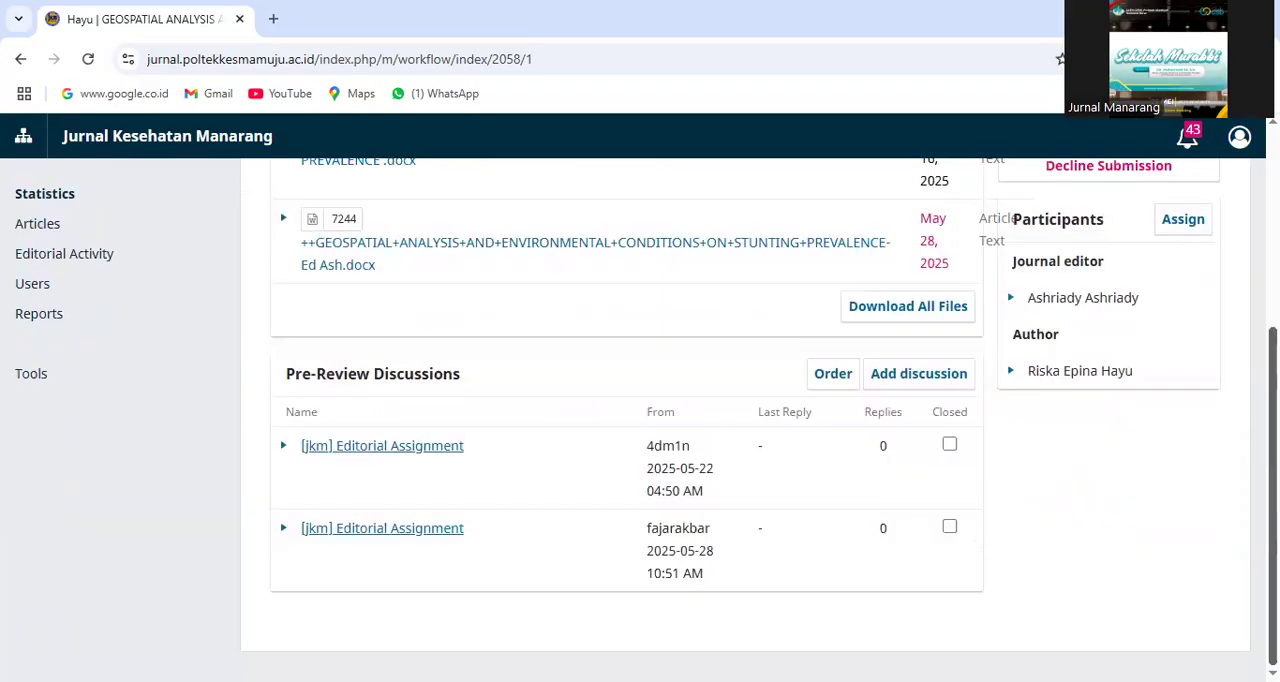
scroll(640, 400, "up", 3)
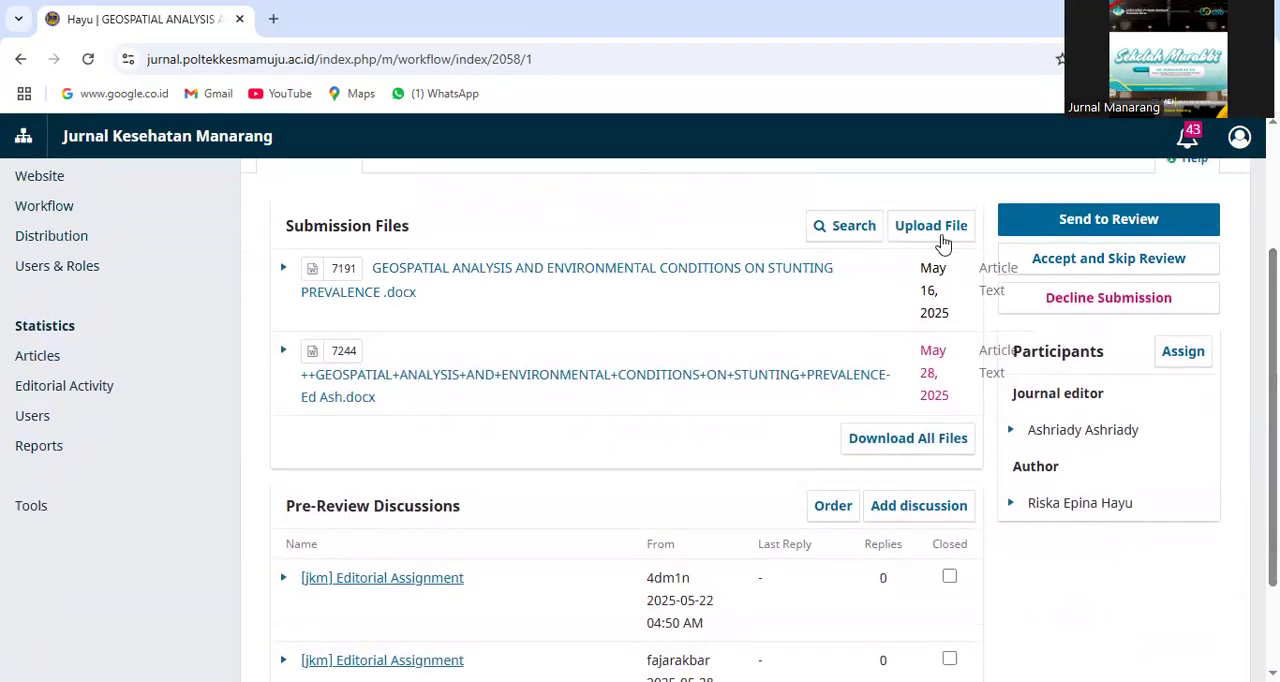
scroll(646, 419, "up", 1)
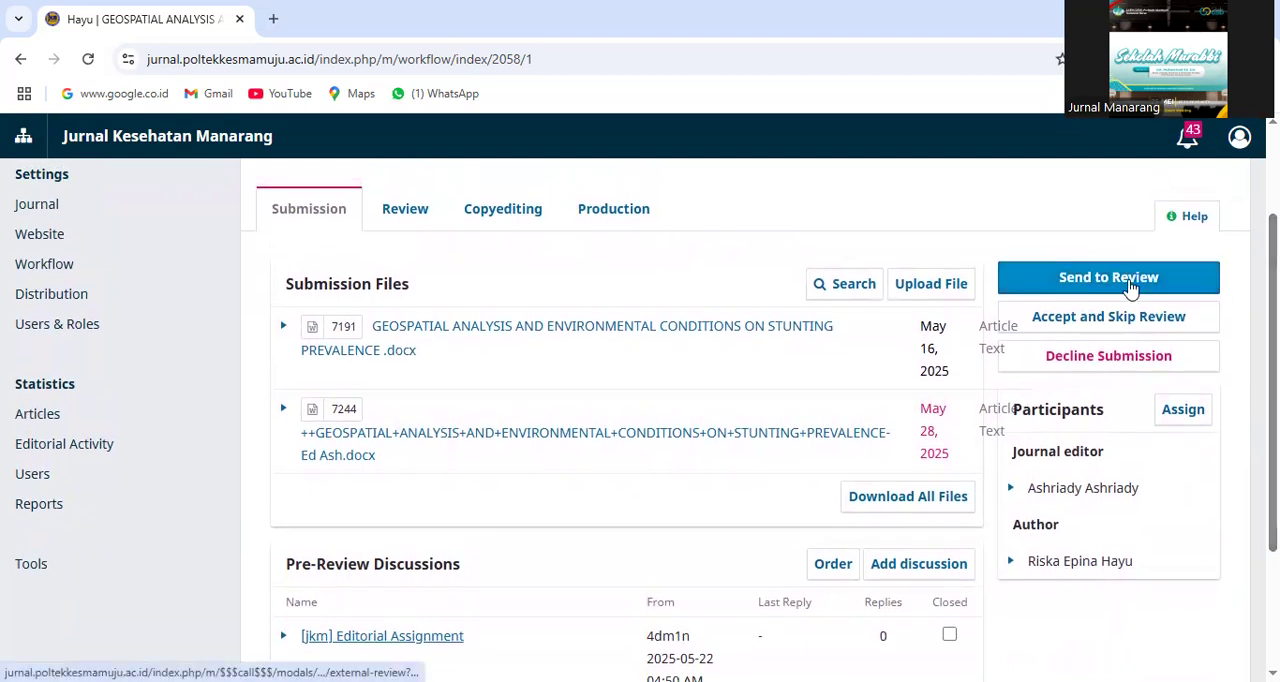
Send submission 2058 to the review stage with only the edited manuscript ending in "-Ed Ash.docx" selected
left_click(1130, 288)
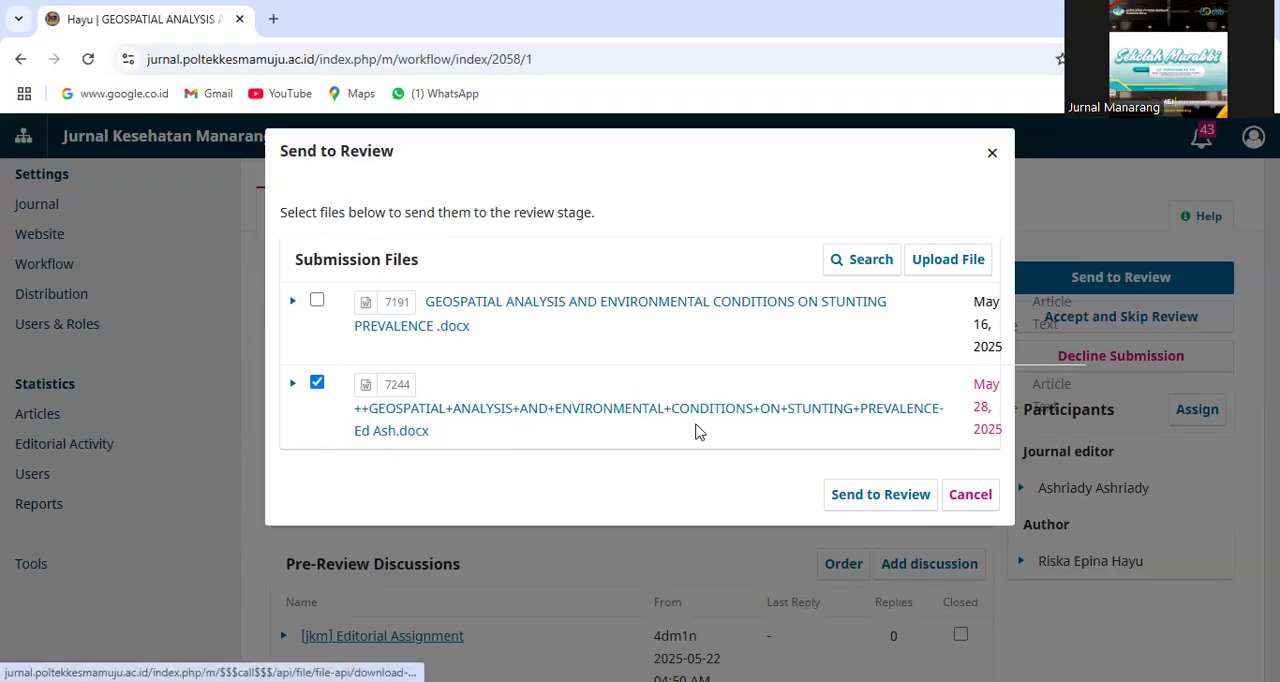
left_click(868, 500)
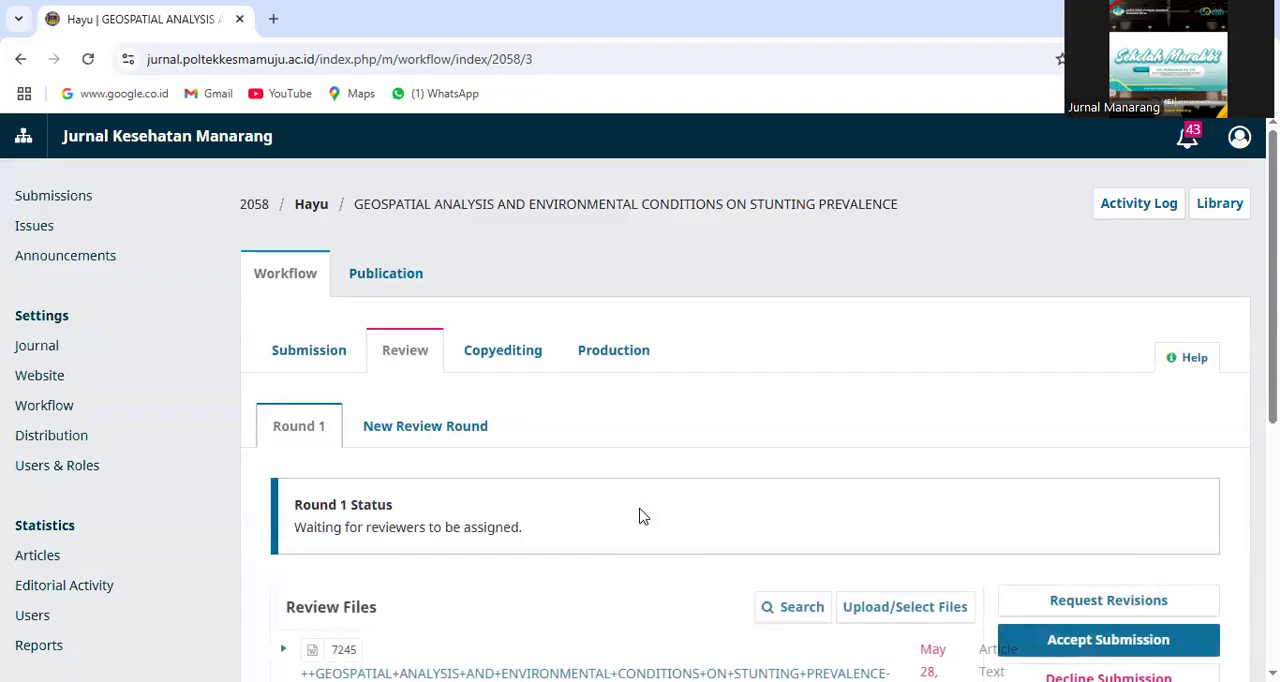
scroll(640, 420, "down", 3)
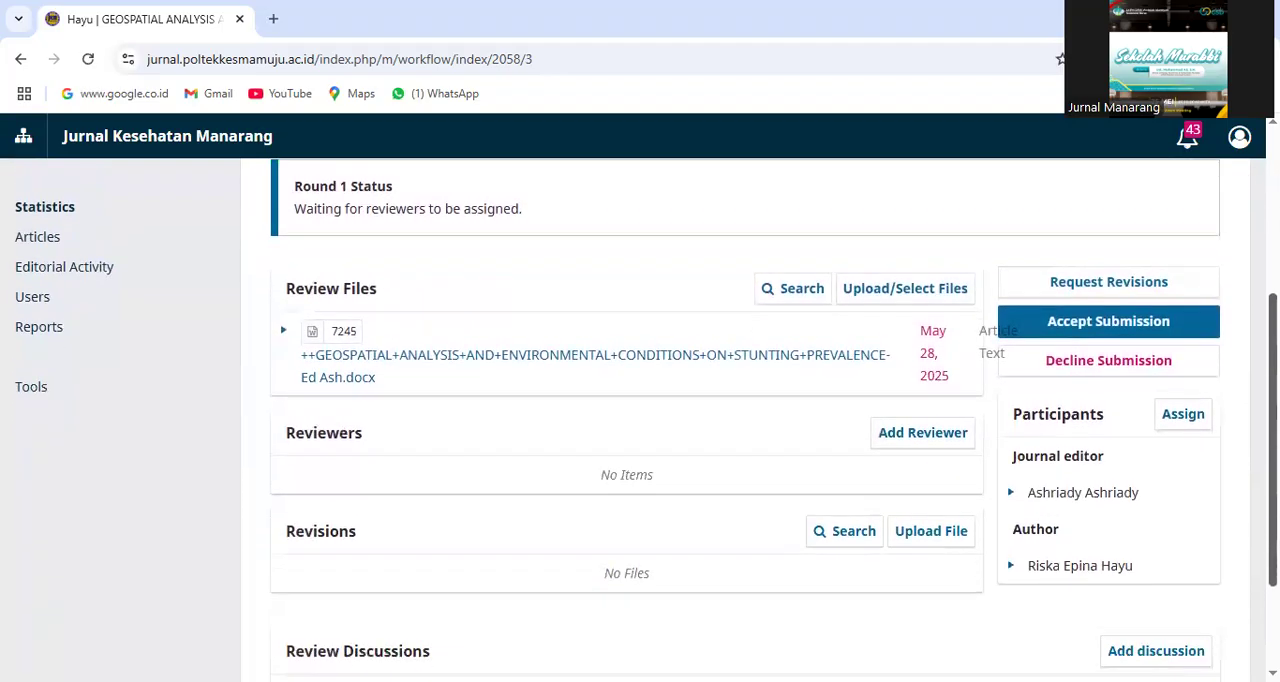
scroll(640, 420, "up", 2)
scroll(640, 420, "down", 1)
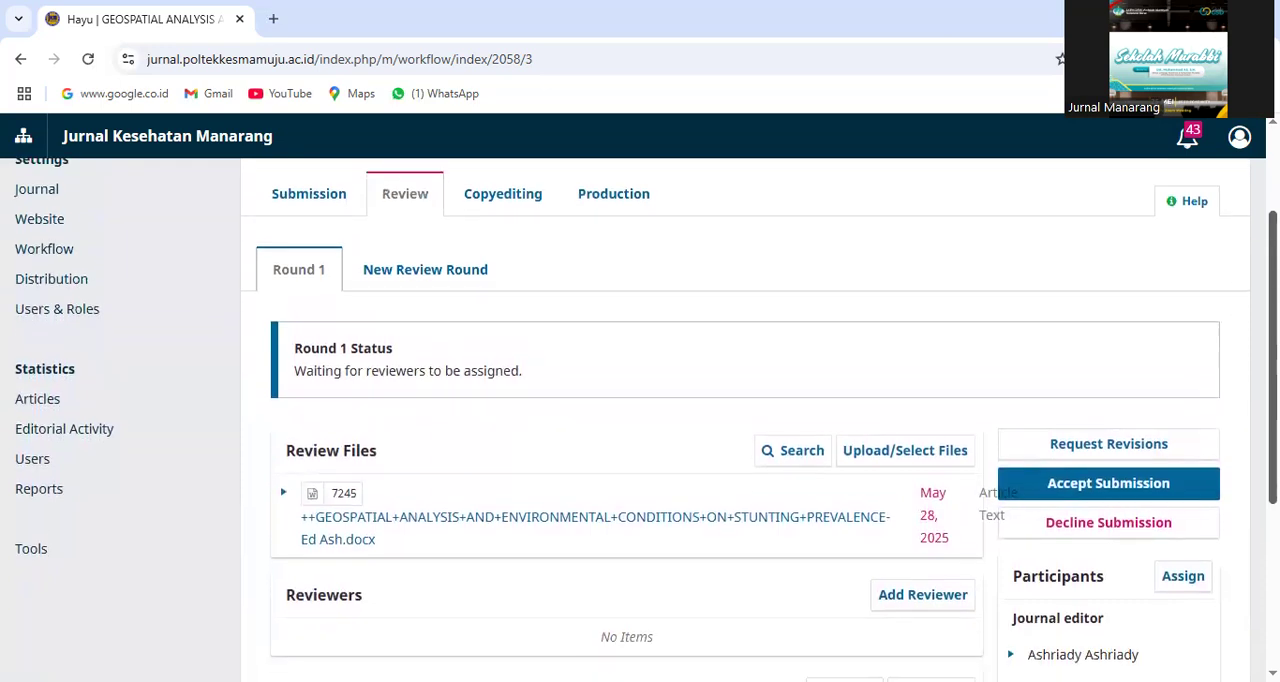
scroll(876, 494, "down", 1)
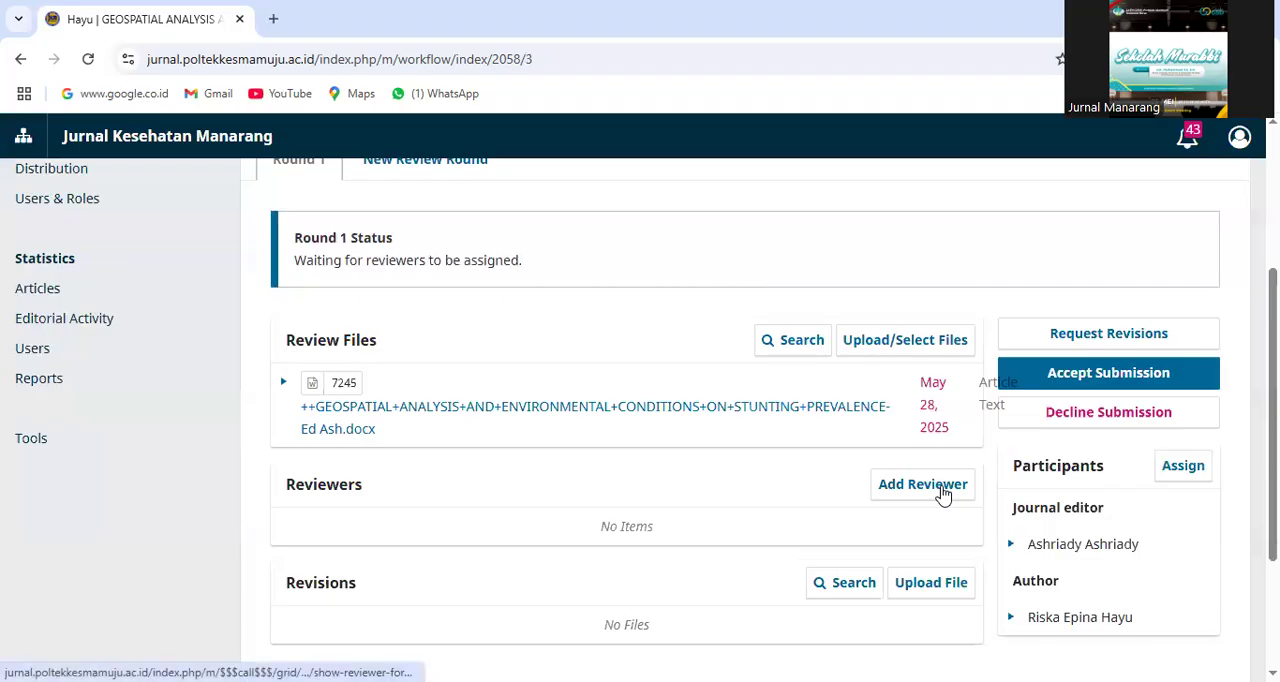
left_click(922, 484)
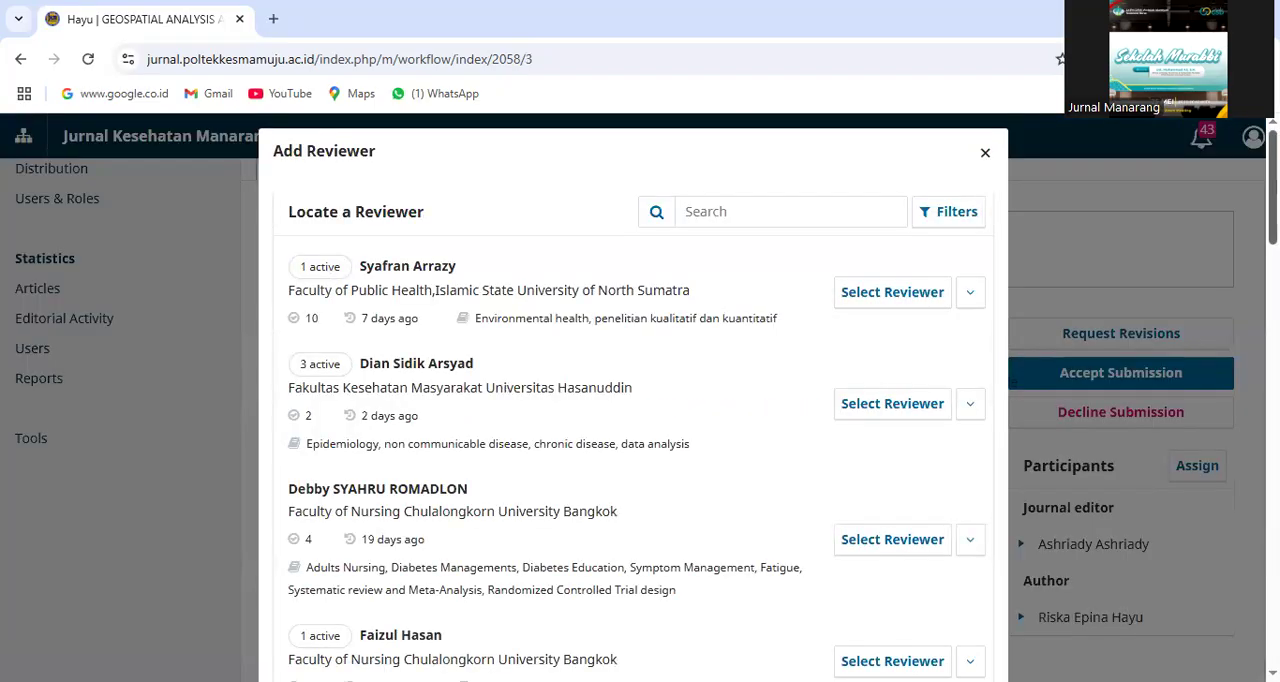
left_click(779, 205)
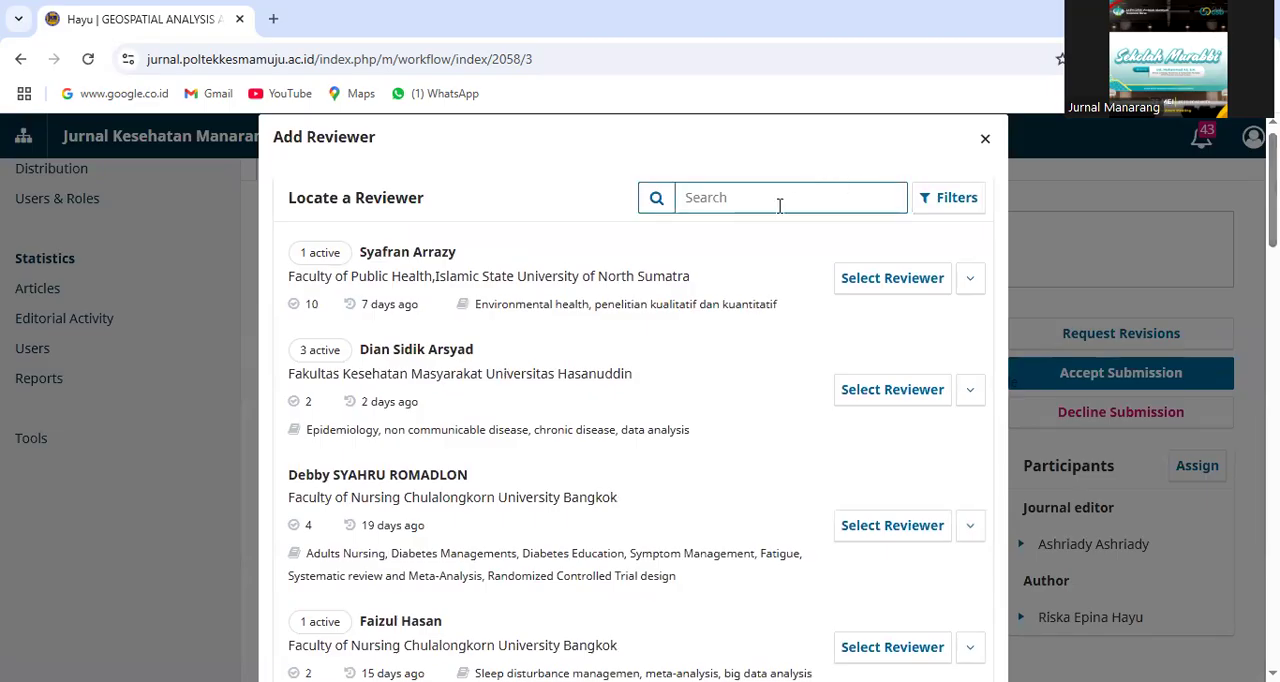
left_click(776, 202)
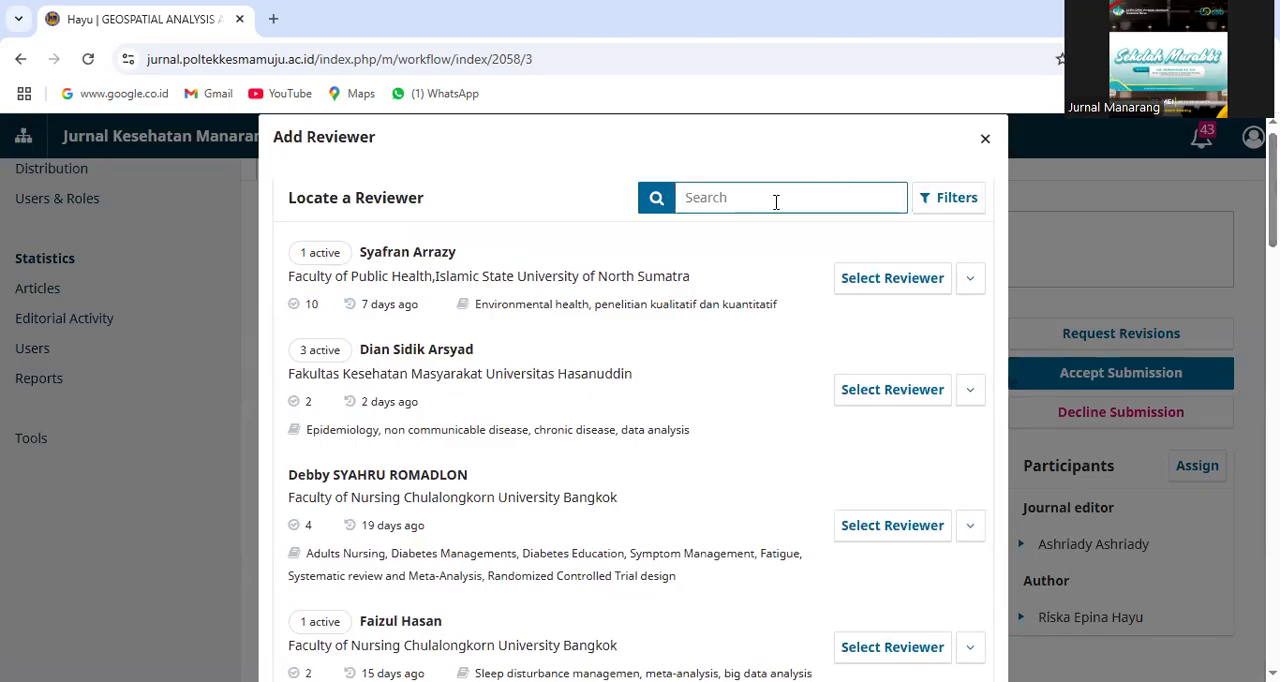
type("agus")
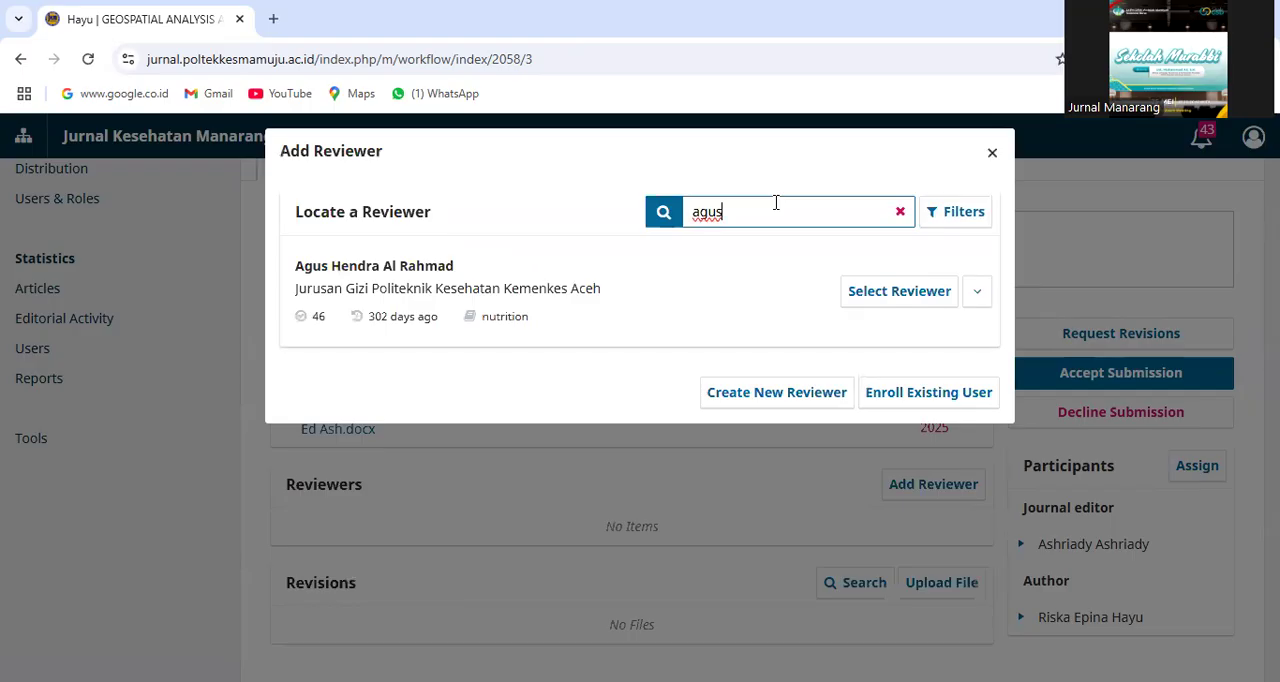
left_click(899, 291)
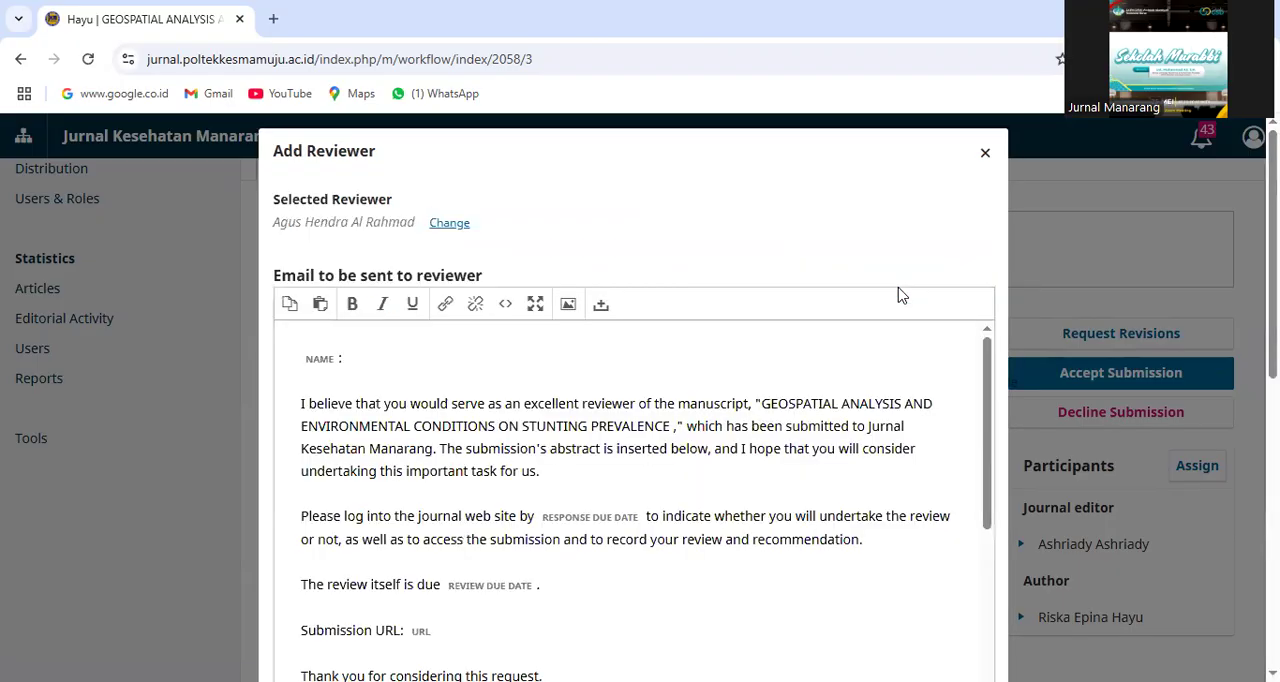
left_click(985, 157)
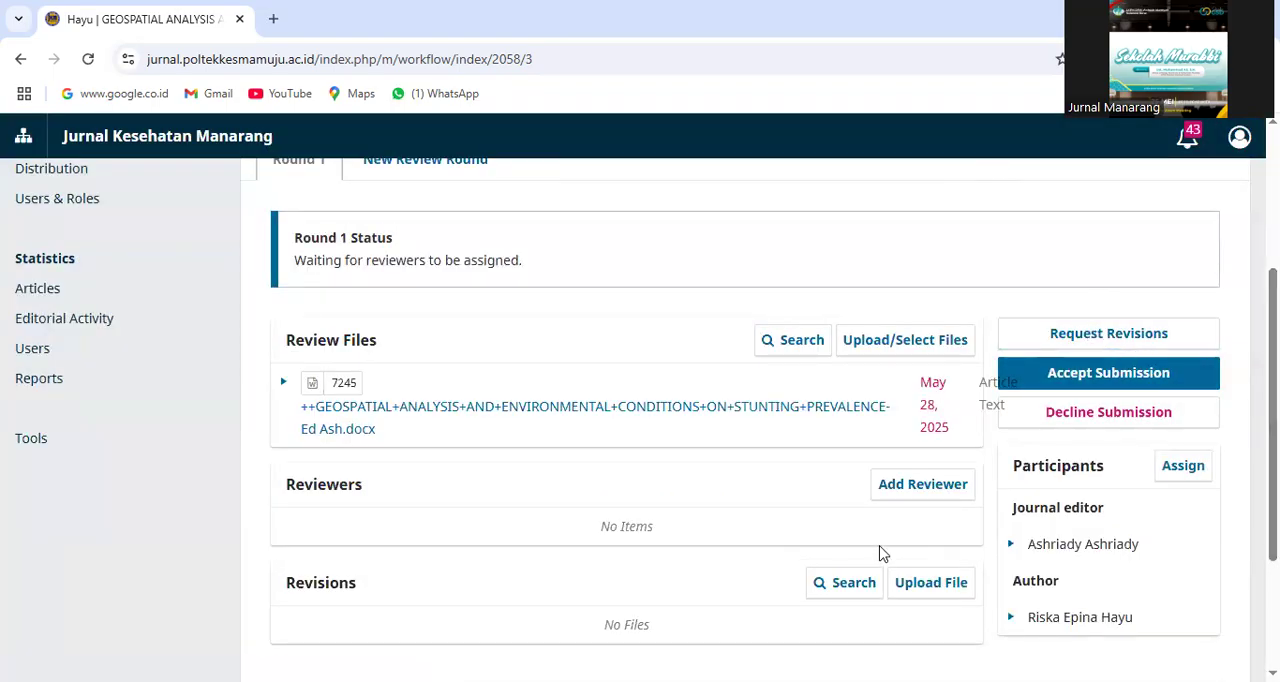
Start adding a reviewer, search by first name and select the nutrition reviewer from Politeknik Kesehatan Kemenkes Aceh
left_click(908, 490)
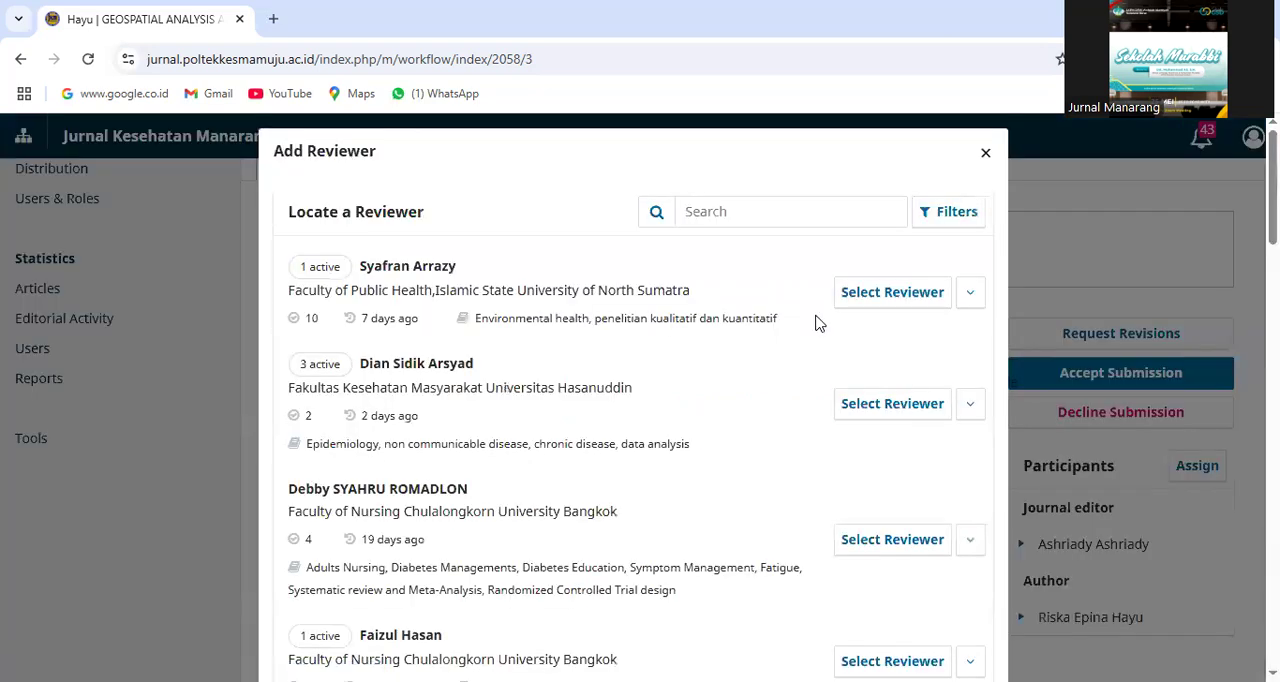
left_click(710, 206)
type("agus")
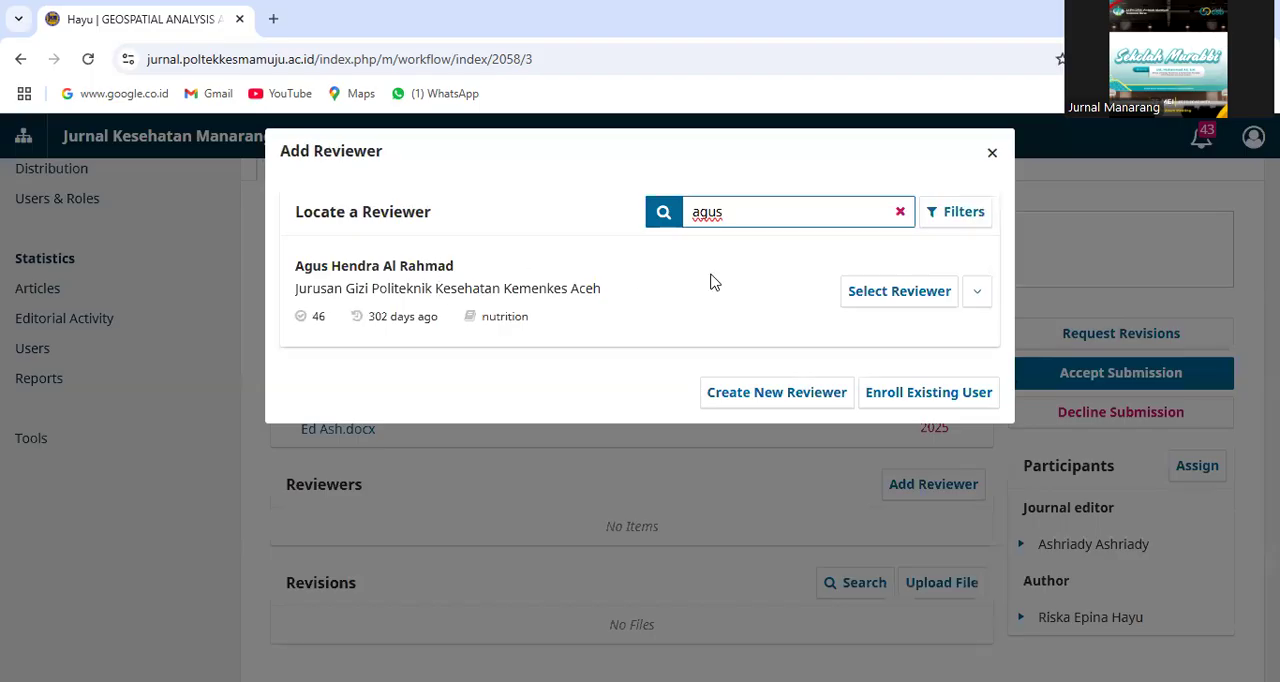
left_click(867, 296)
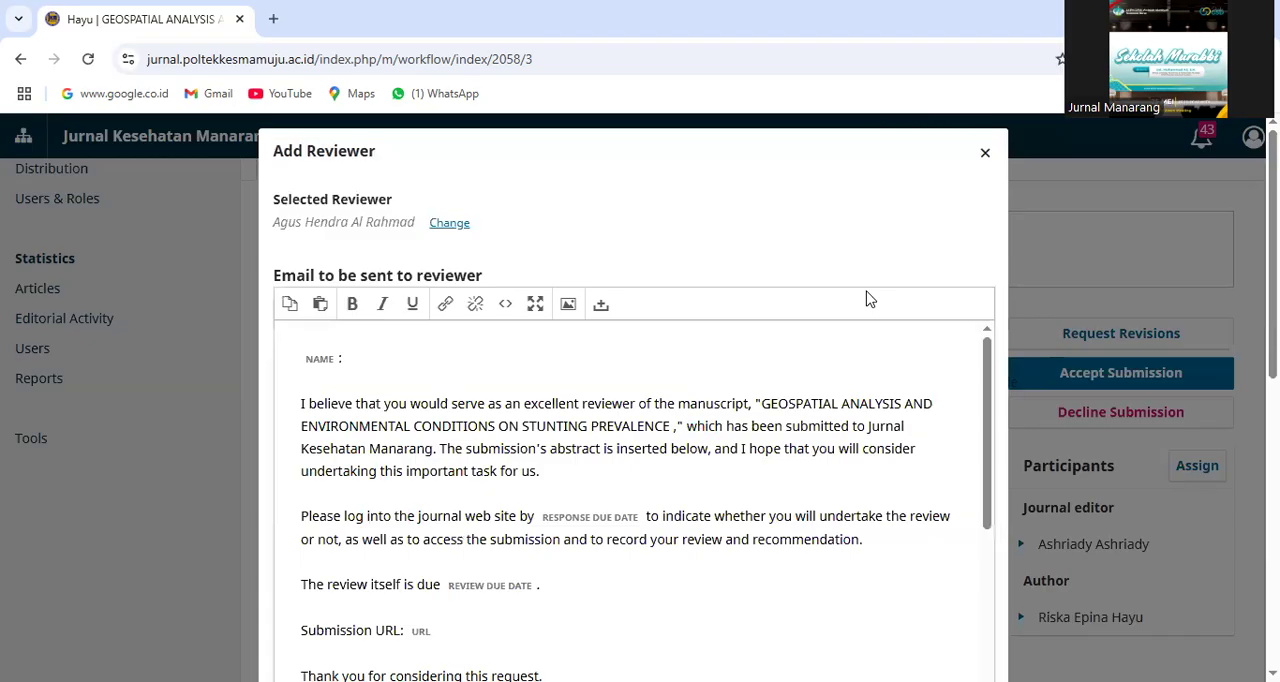
Set the response due date for the reviewer's request to 2025-06-05
scroll(634, 450, "down", 2)
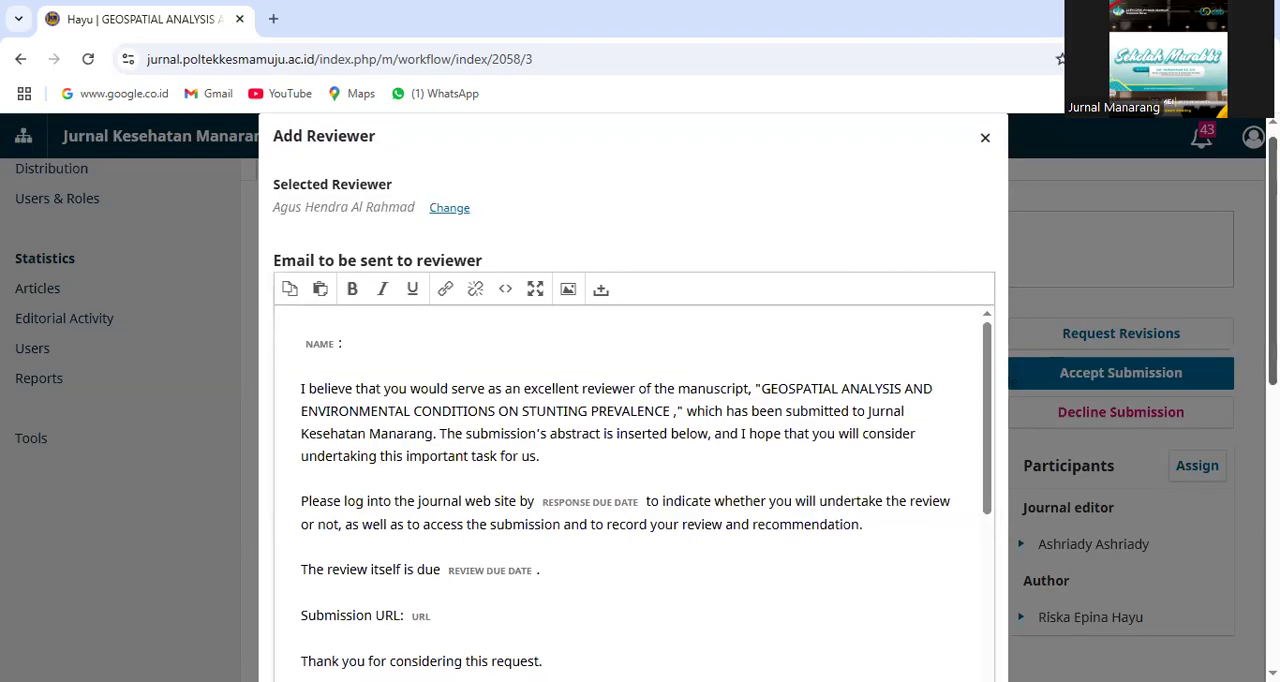
scroll(634, 400, "down", 5)
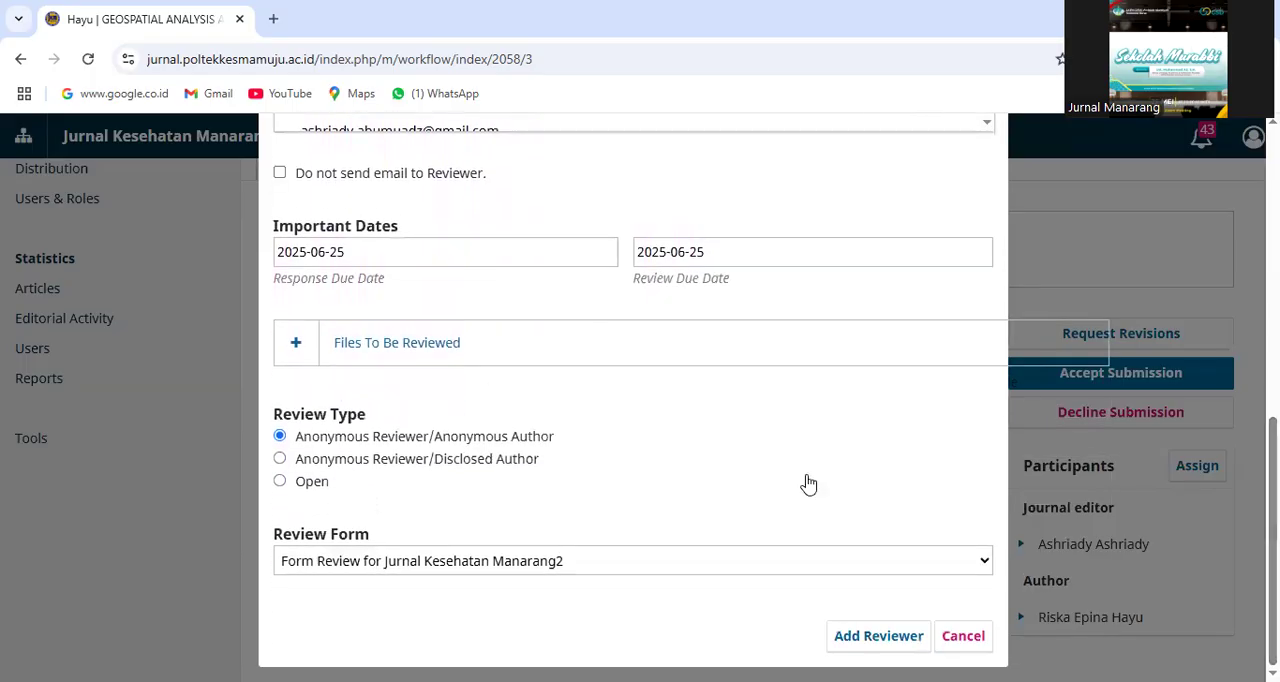
left_click(371, 251)
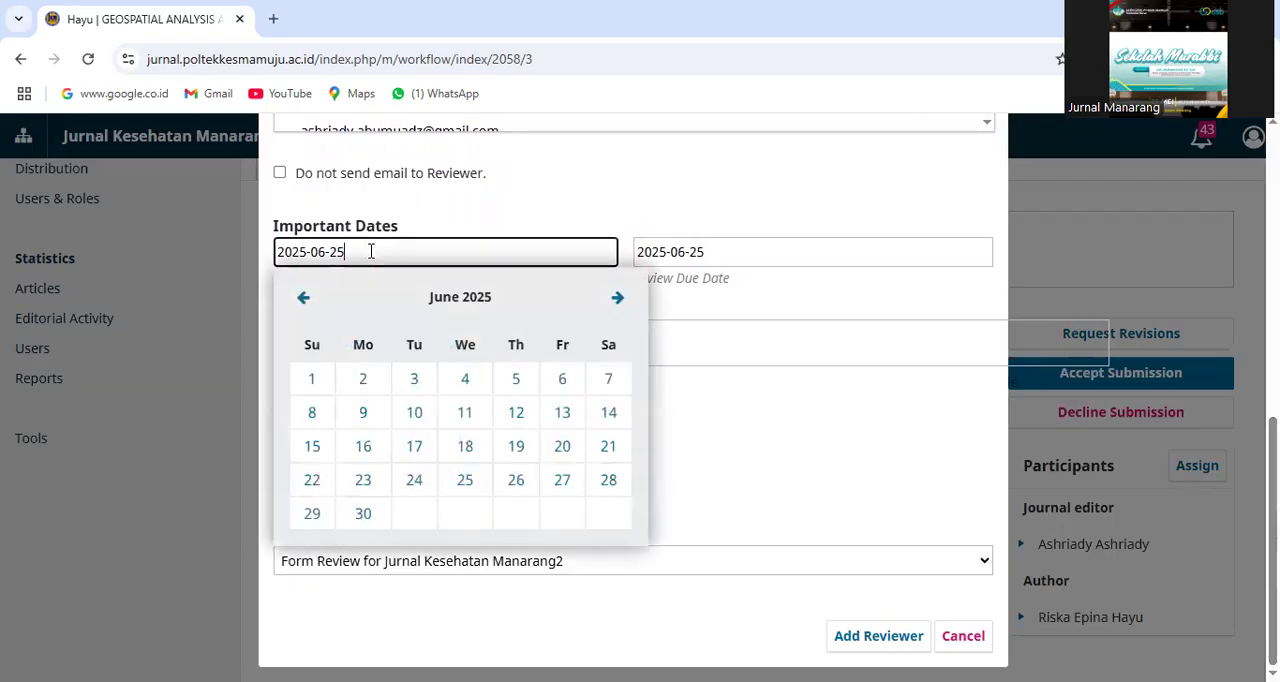
left_click(438, 228)
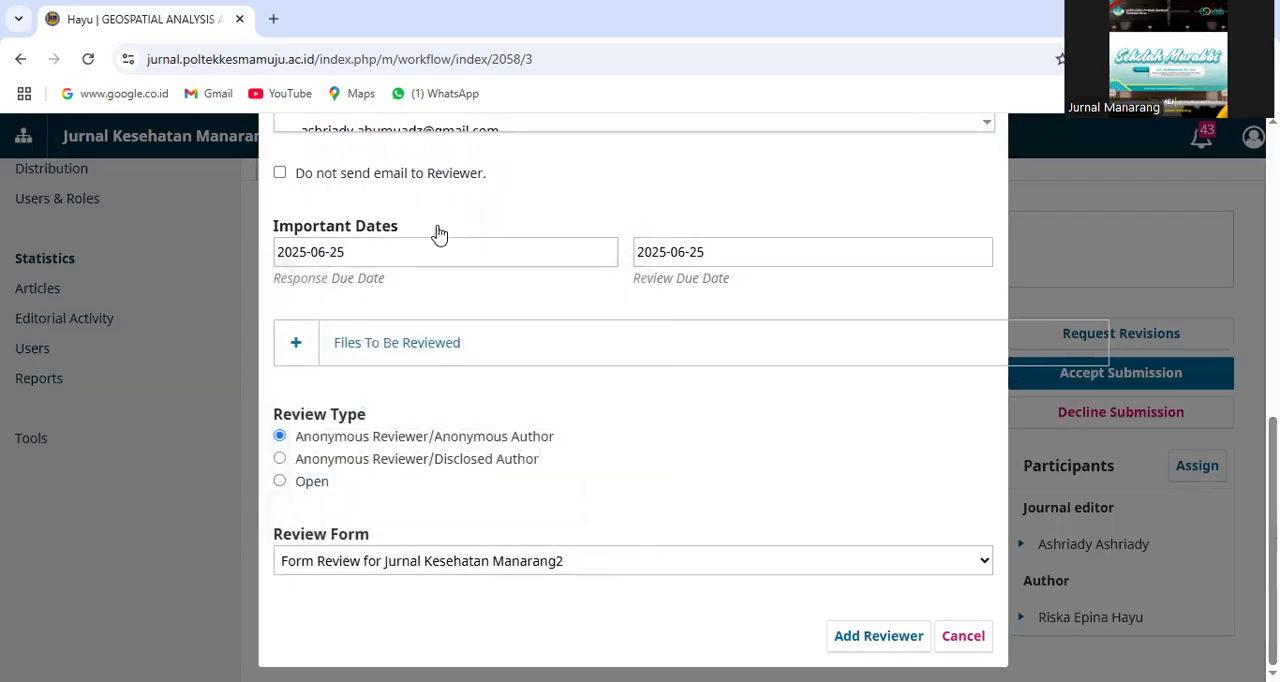
left_click(378, 256)
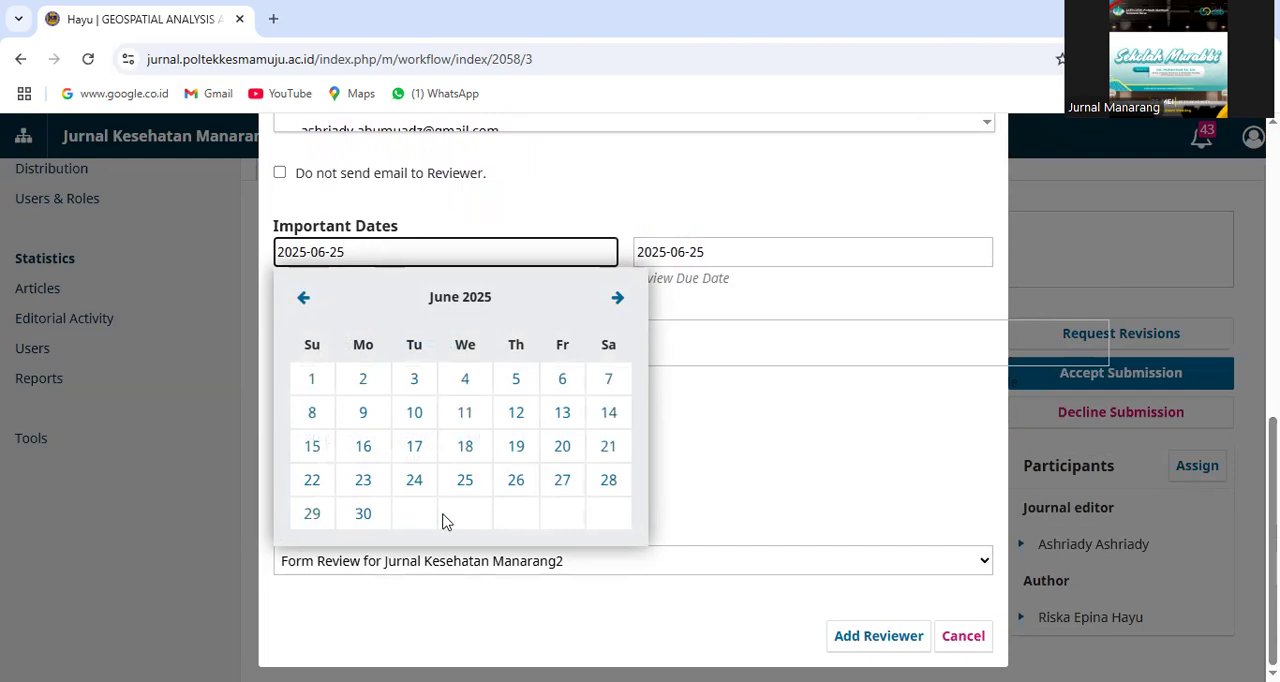
left_click(303, 302)
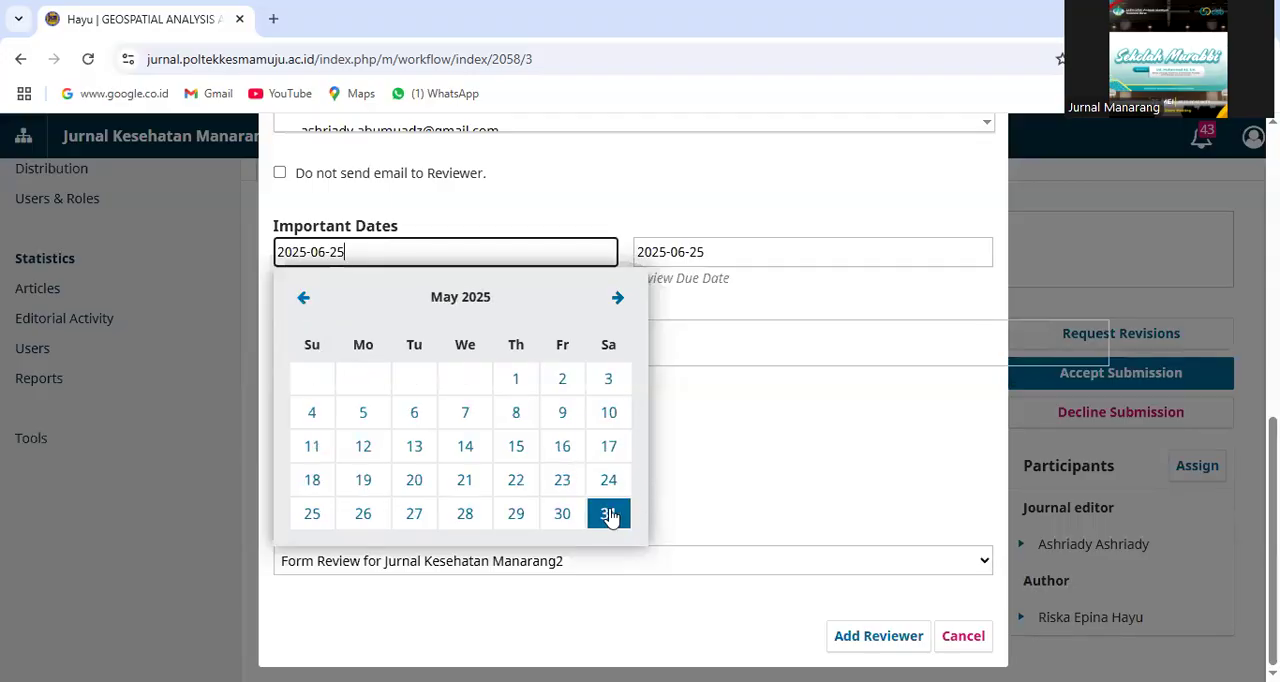
left_click(618, 300)
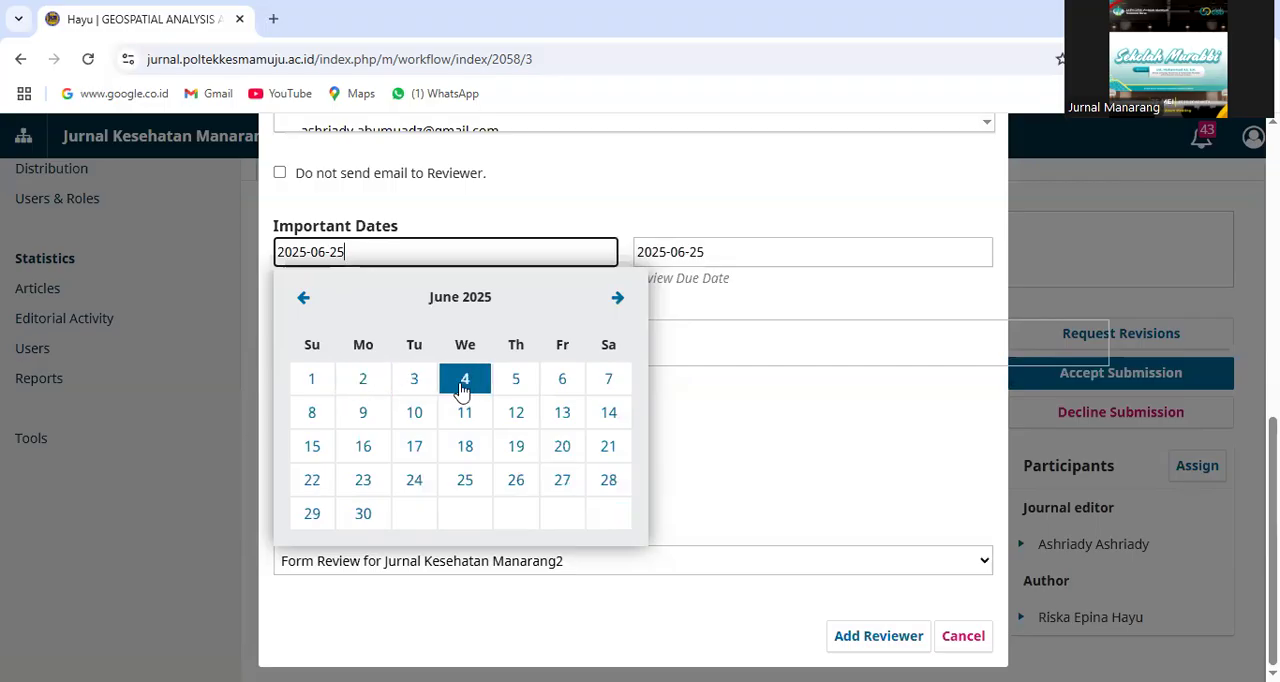
left_click(516, 391)
left_click(516, 391)
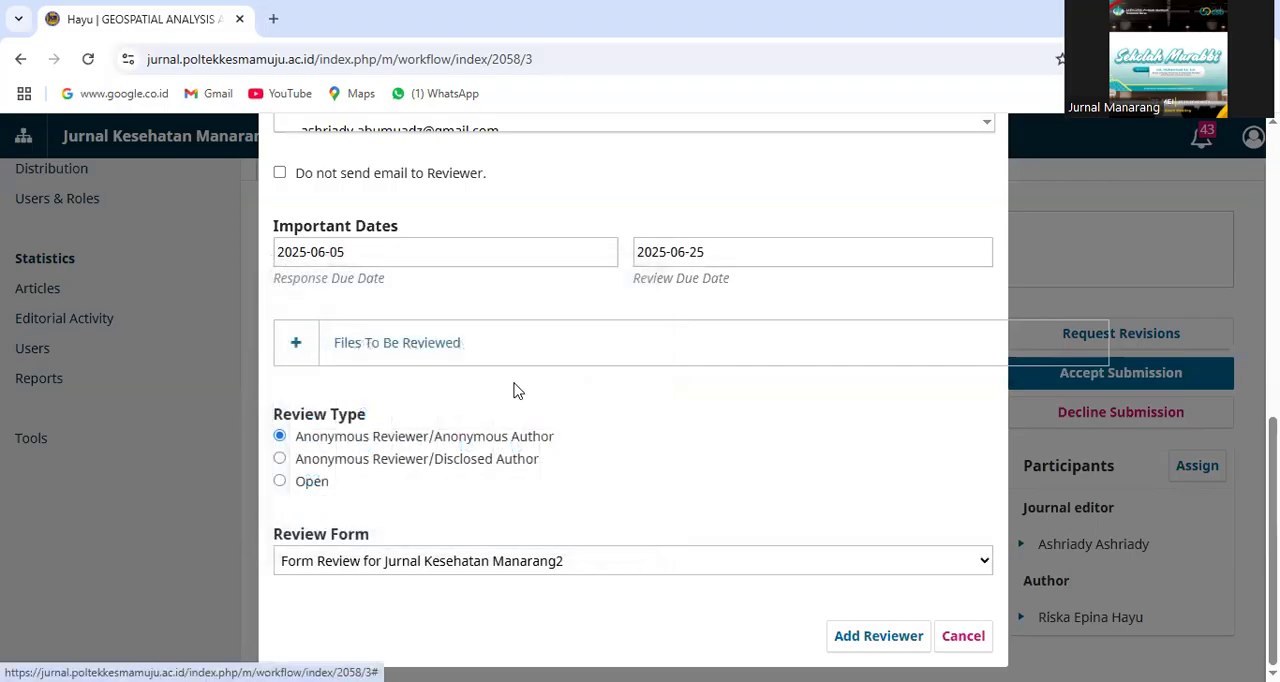
Set the review due date for the reviewer's request to 2025-06-15
left_click(742, 253)
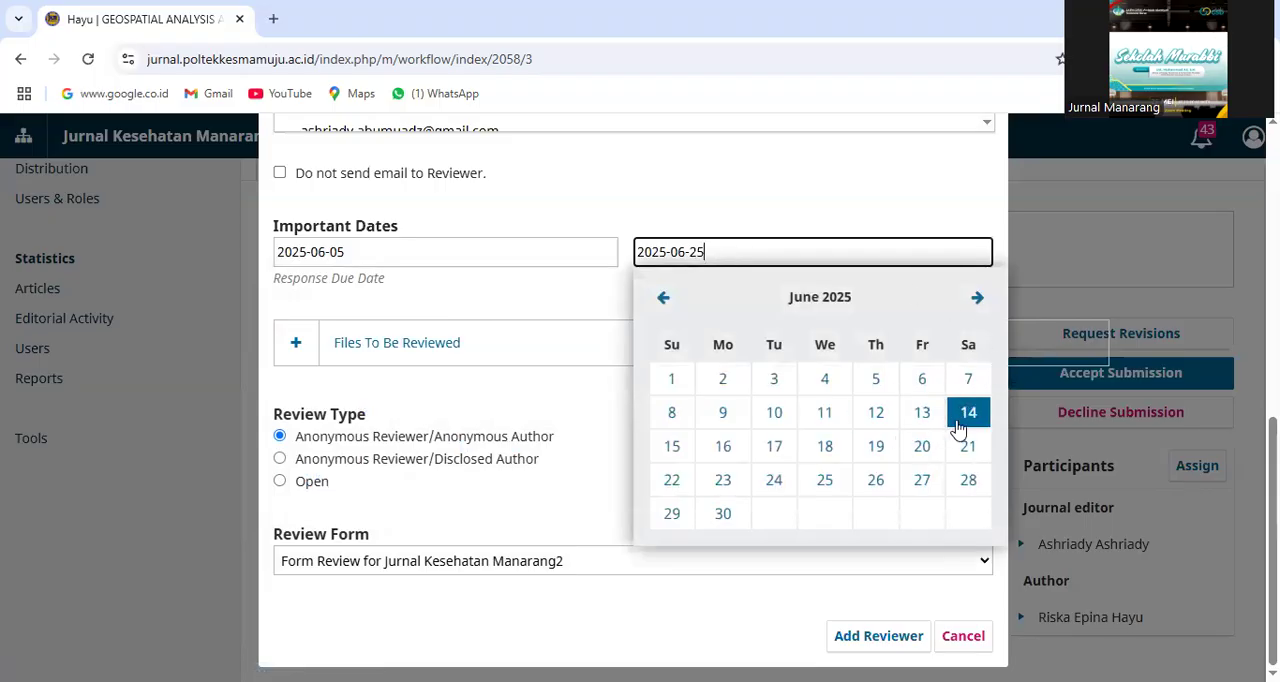
left_click(680, 445)
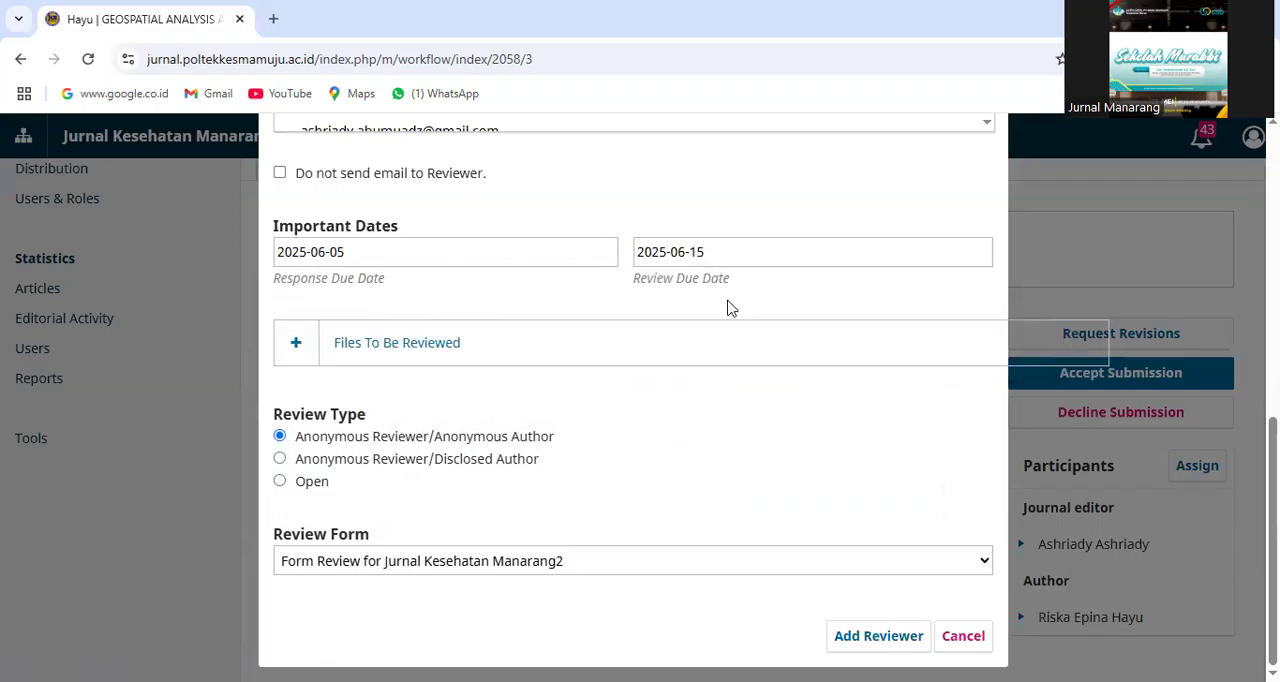
left_click(376, 250)
left_click(740, 252)
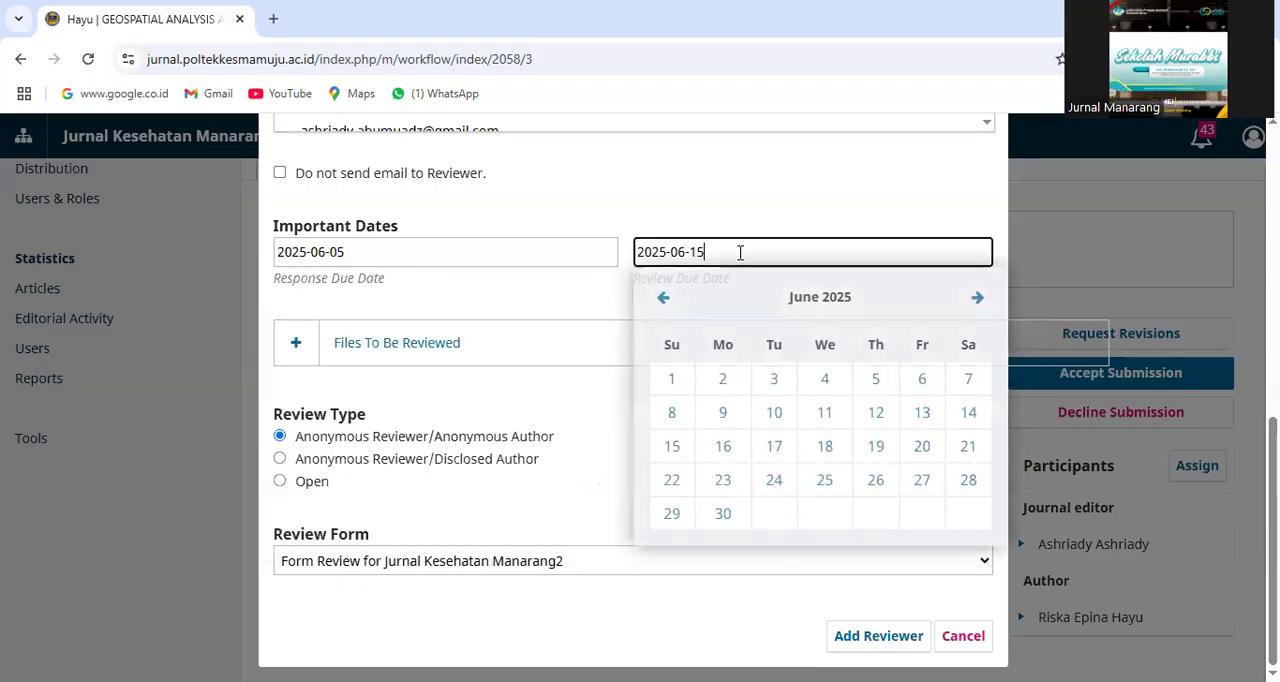
left_click(536, 304)
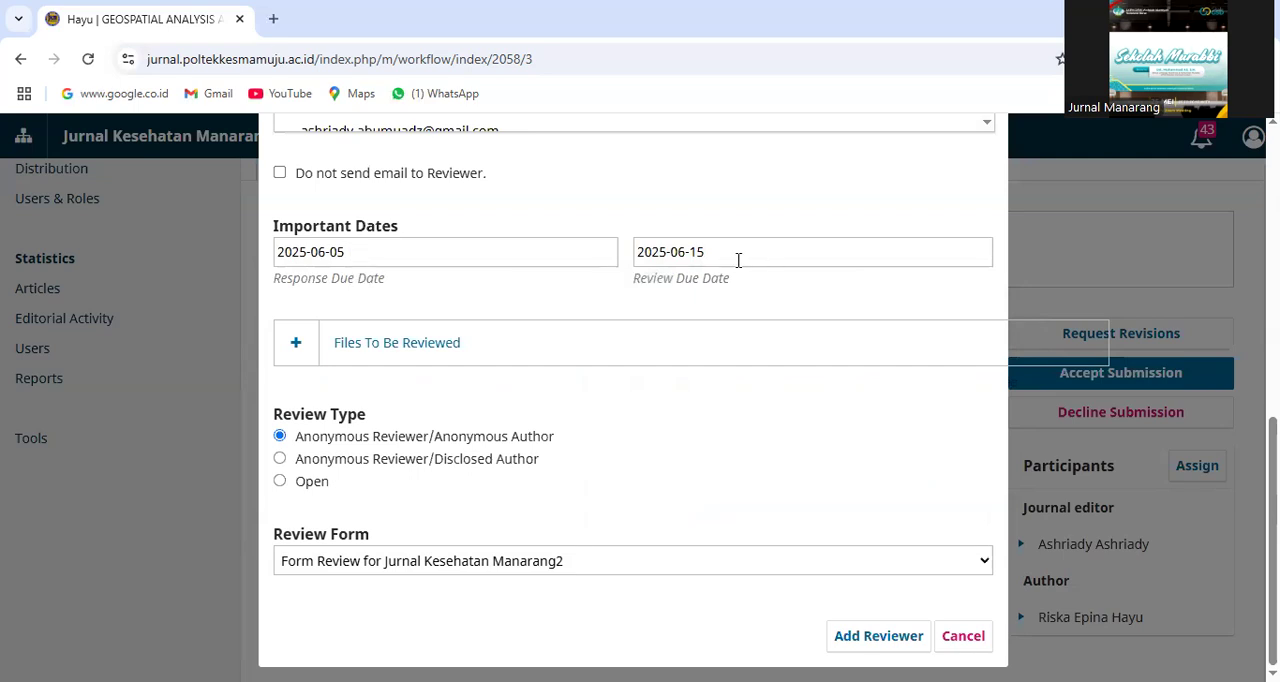
Check the files to be reviewed, choose Form Review for Jurnal Kesehatan Manarang2 as the review form and add the reviewer
left_click(297, 346)
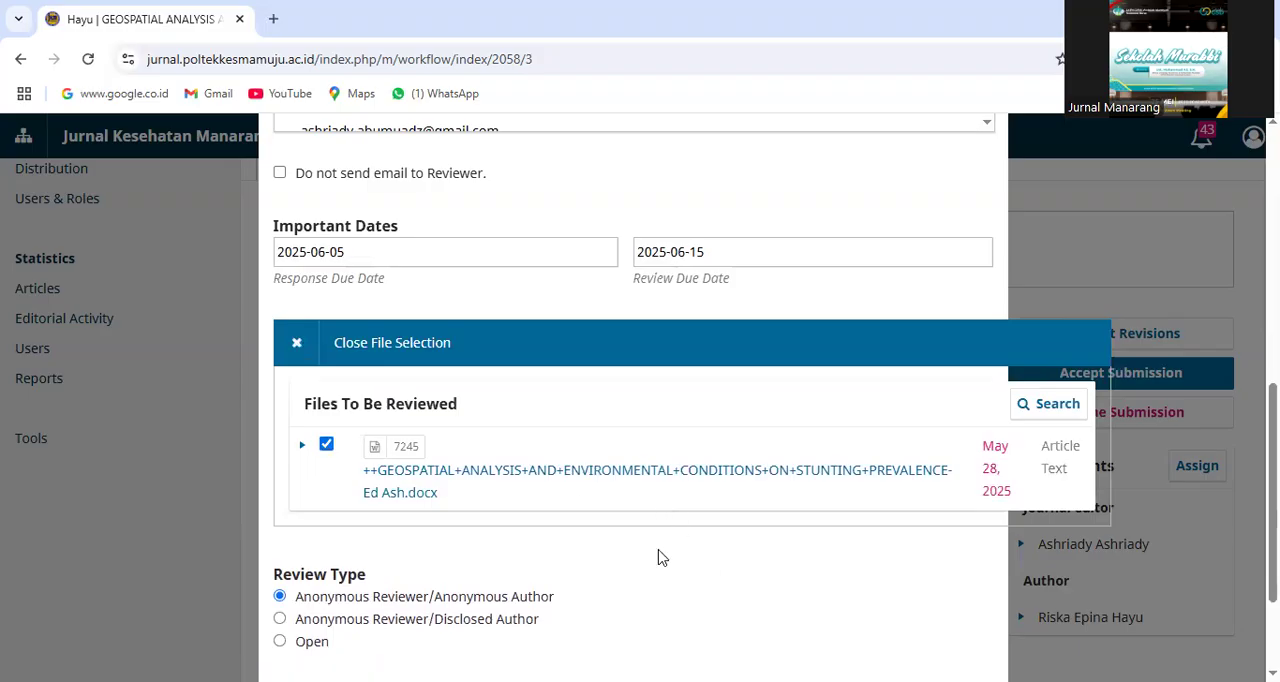
scroll(640, 400, "down", 3)
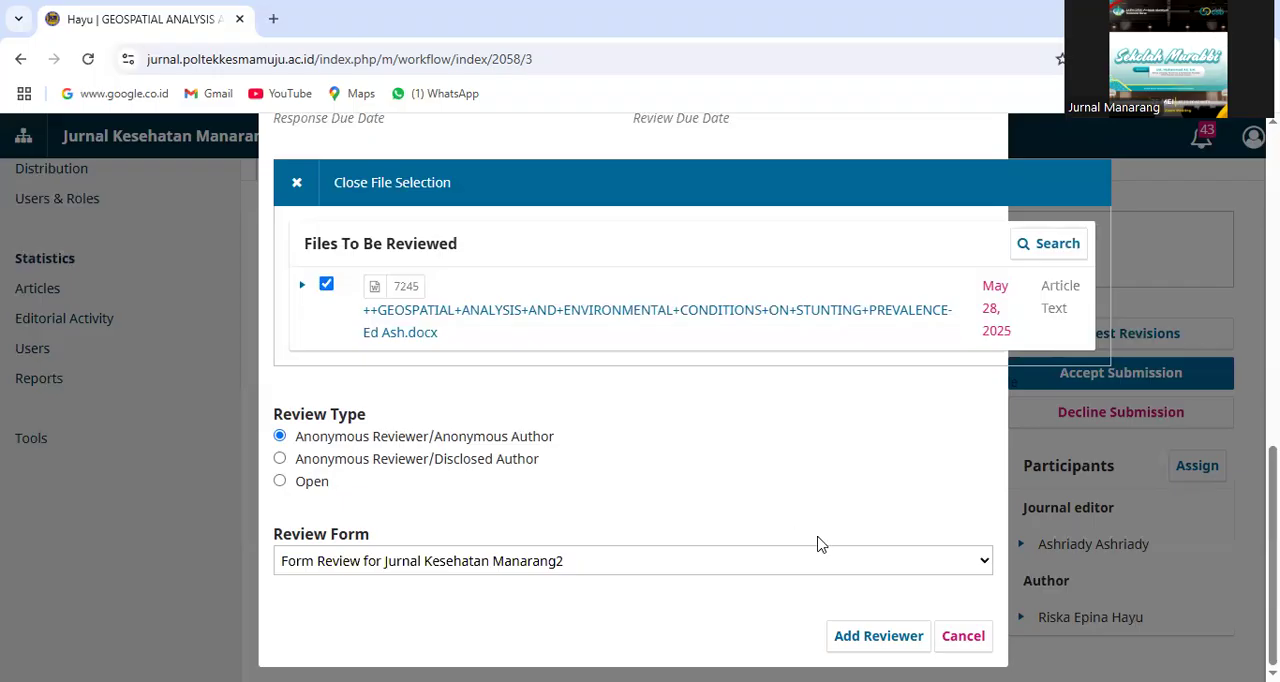
left_click(983, 561)
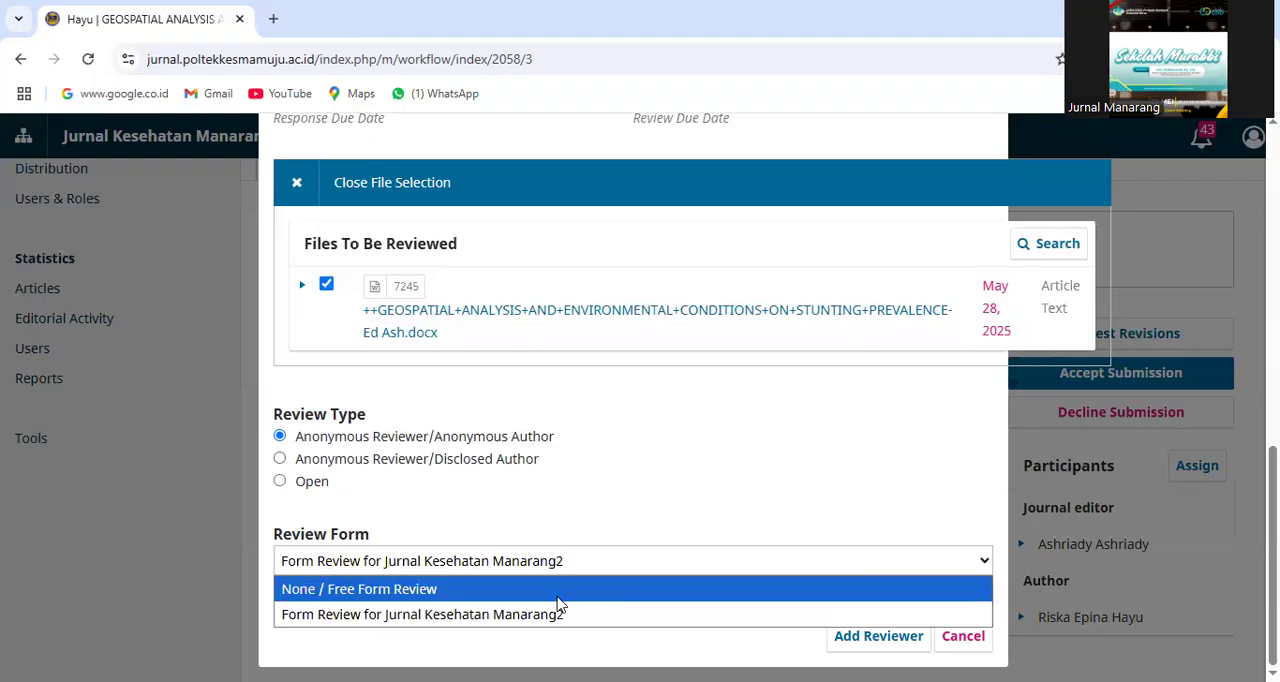
left_click(546, 615)
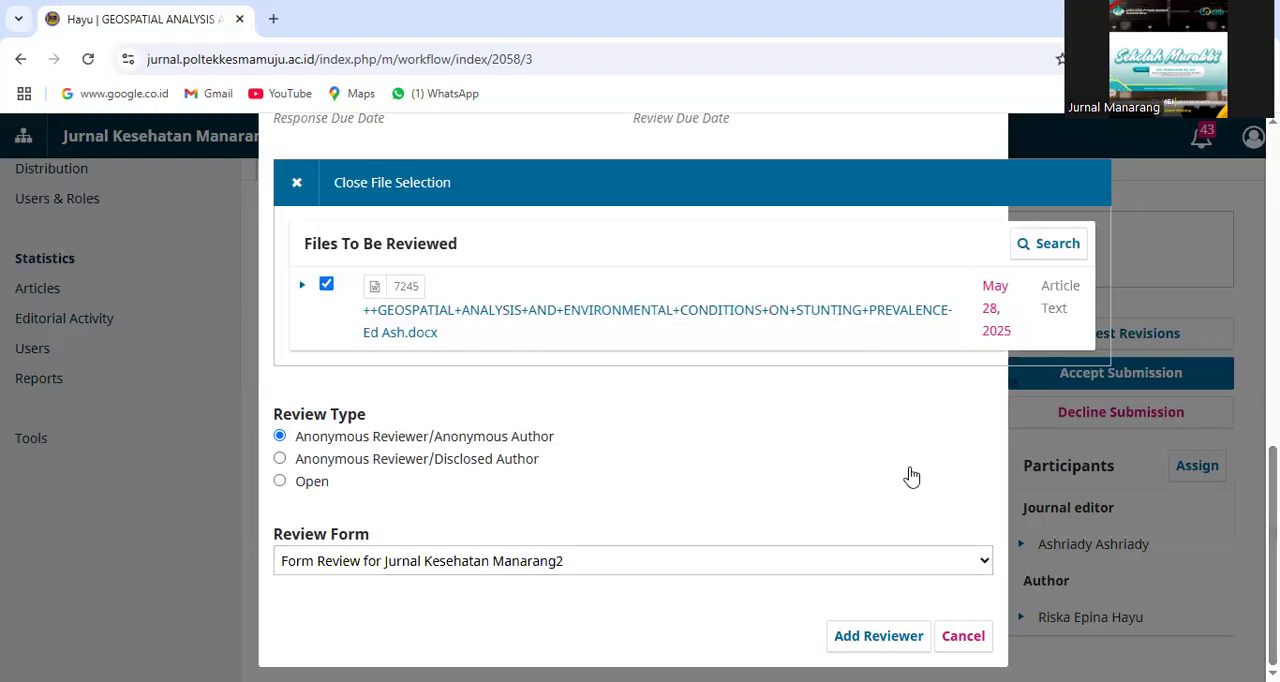
left_click(878, 638)
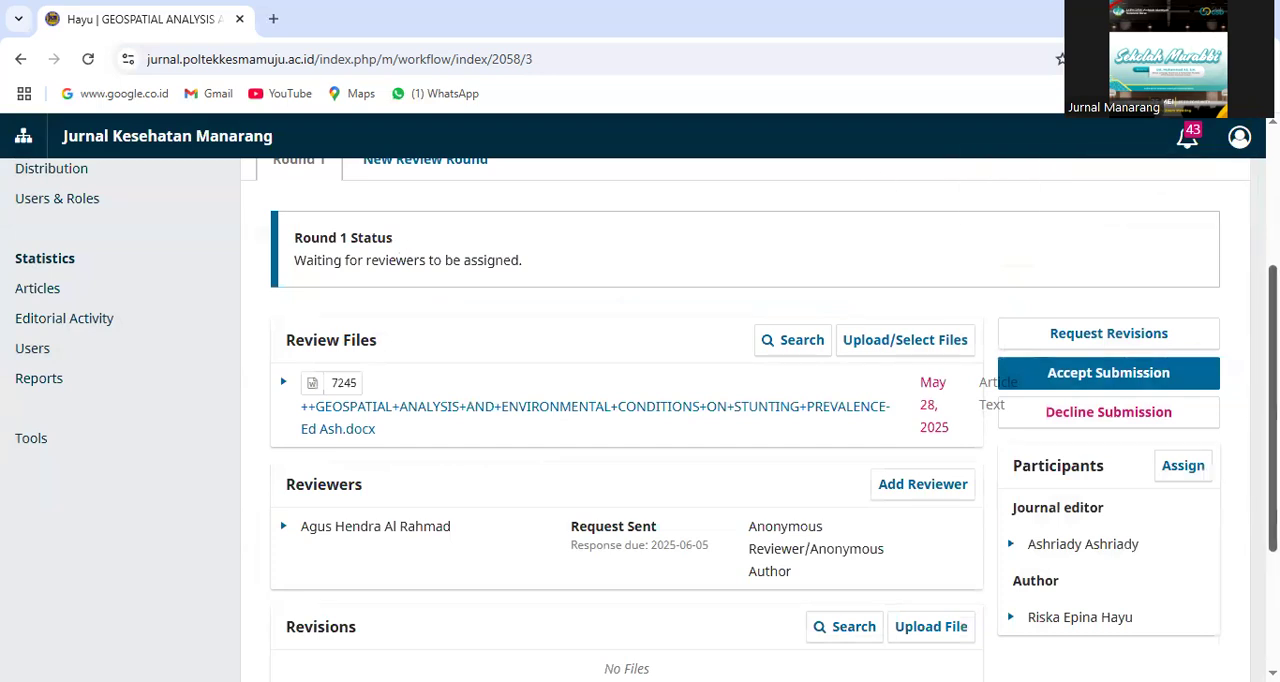
scroll(640, 420, "down", 3)
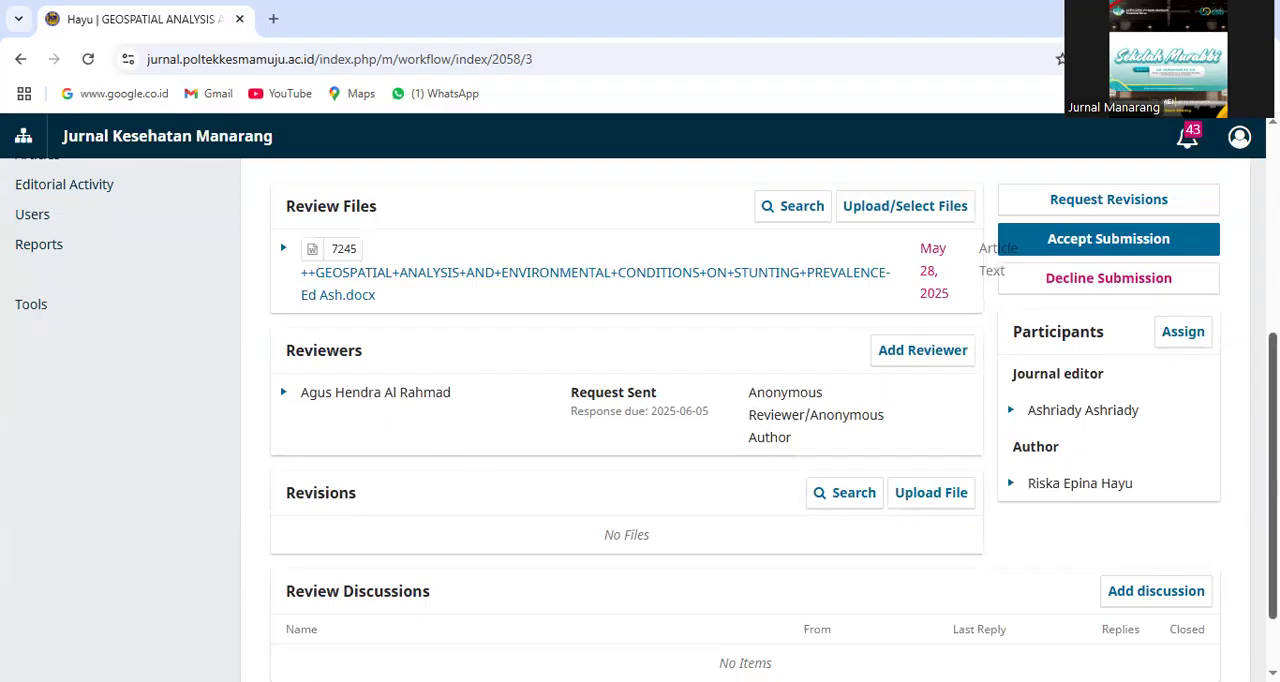
scroll(745, 420, "up", 4)
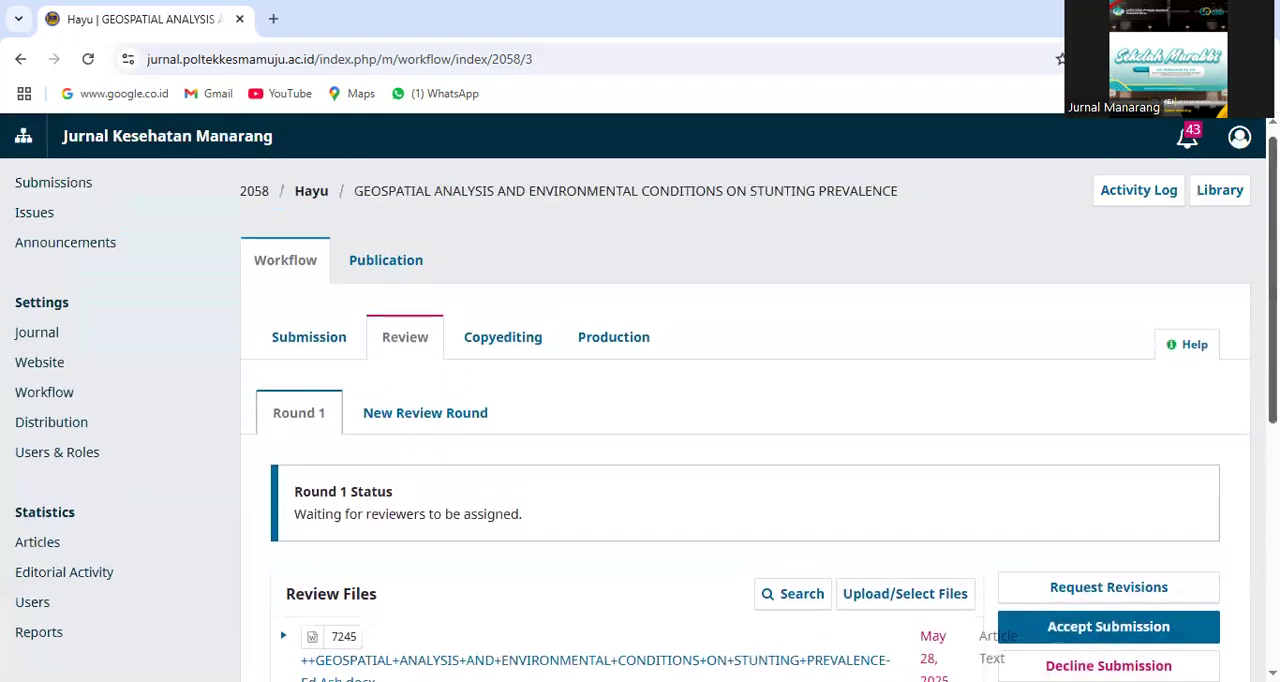
scroll(745, 420, "down", 4)
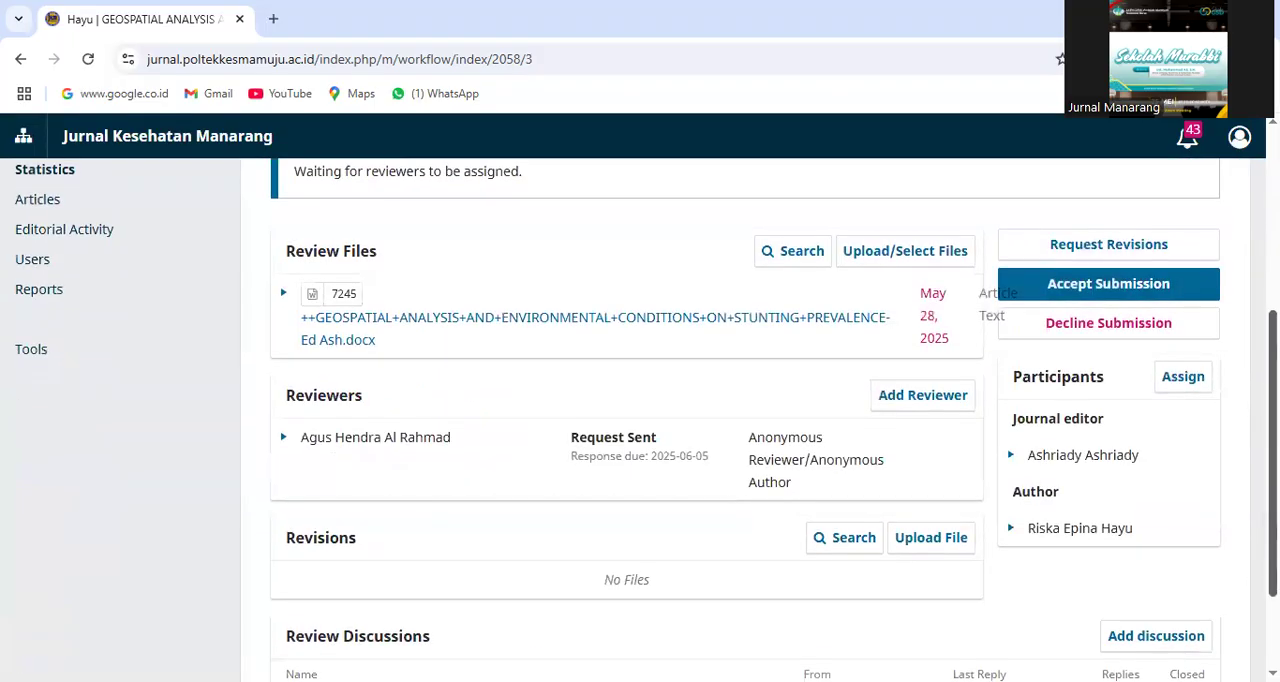
scroll(745, 420, "down", 1)
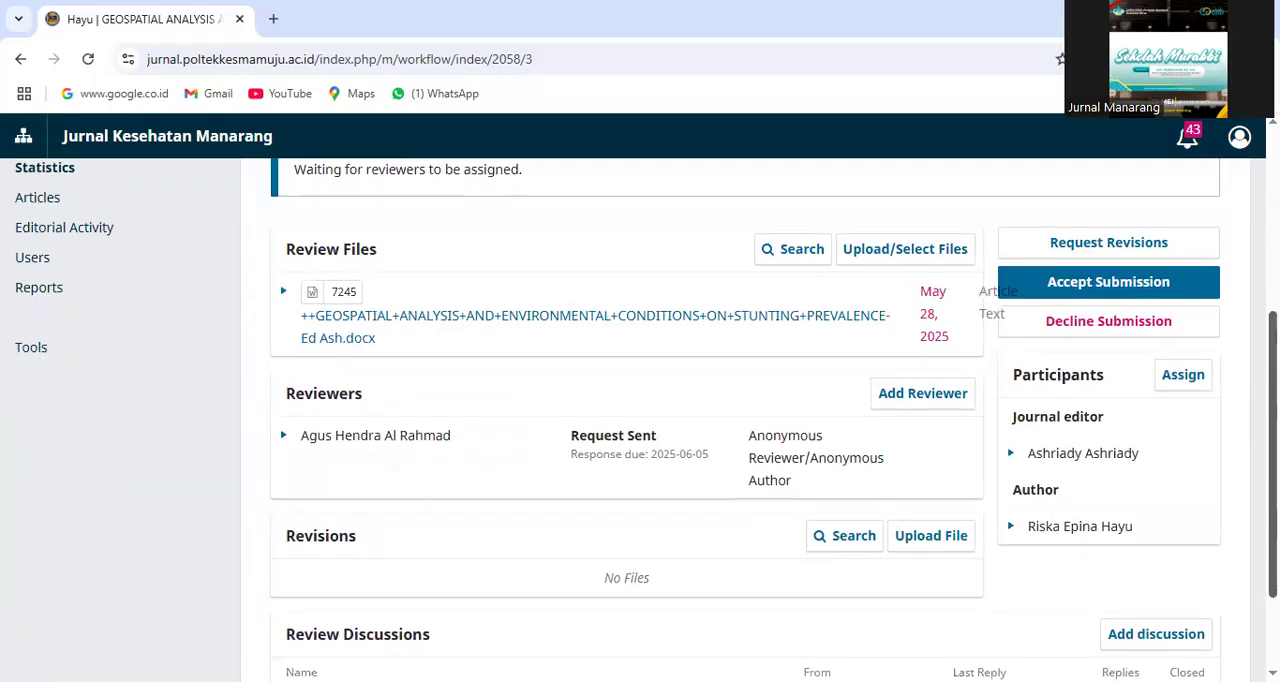
scroll(745, 420, "down", 1)
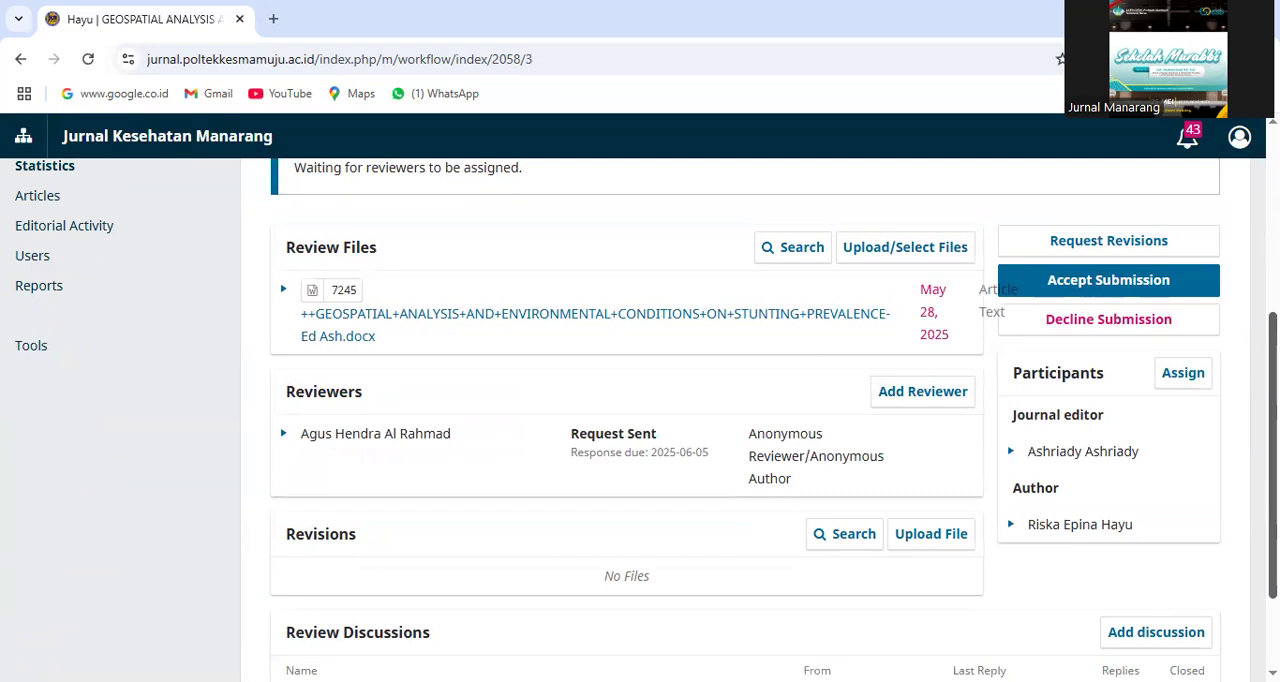
scroll(640, 416, "down", 2)
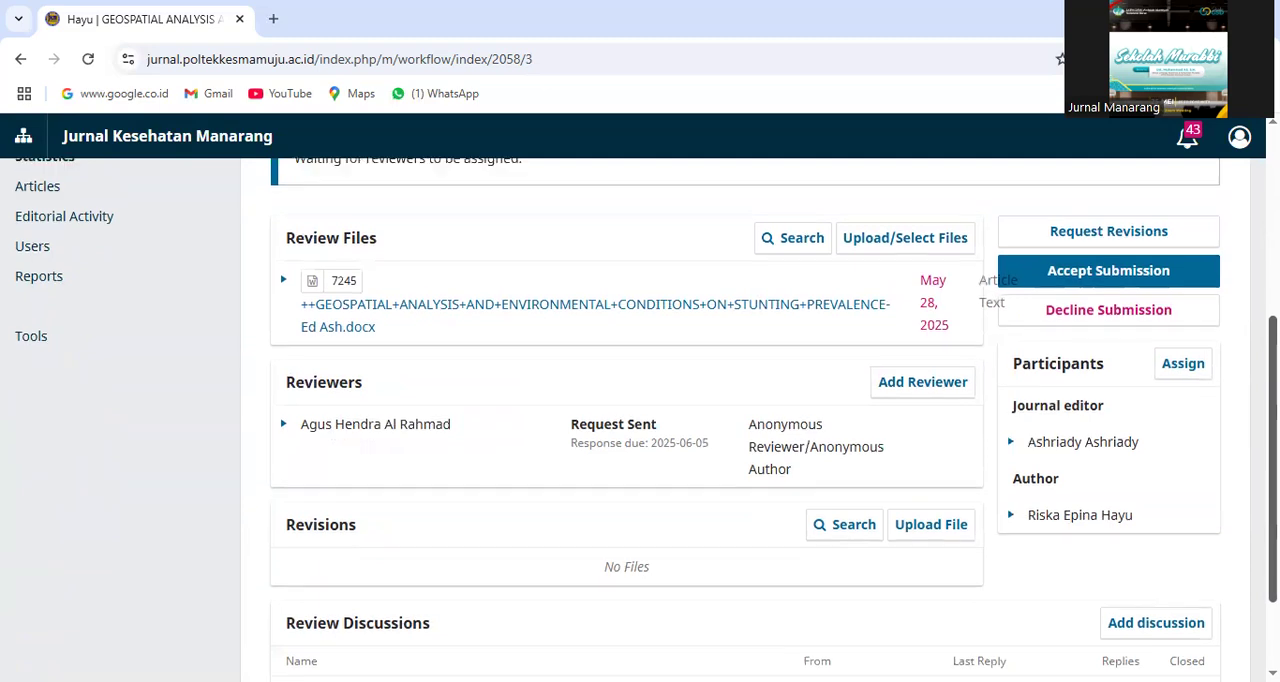
scroll(640, 416, "up", 1)
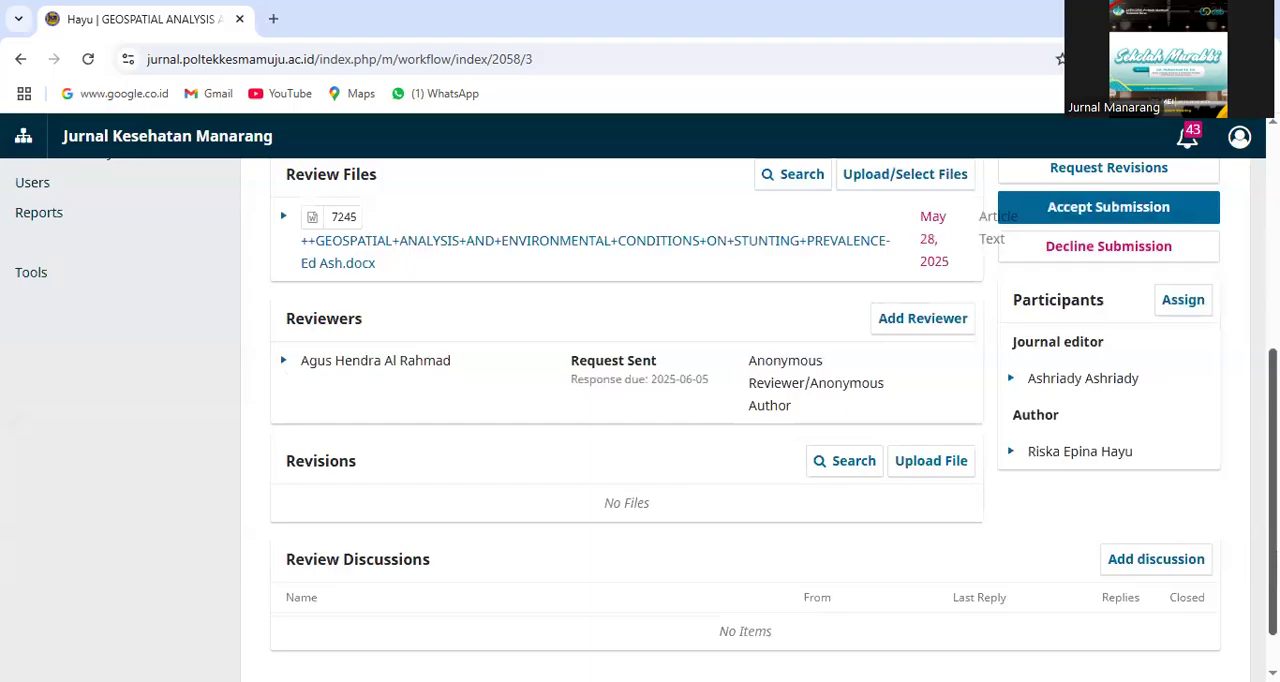
scroll(640, 416, "down", 1)
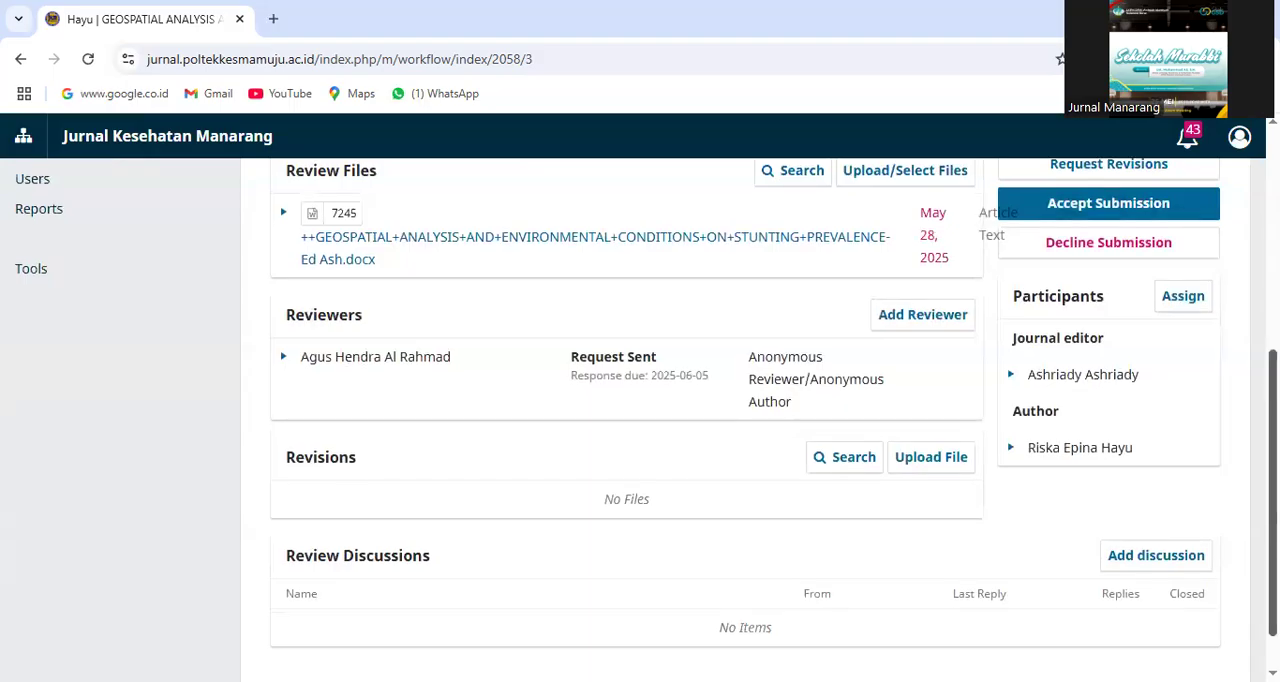
scroll(640, 416, "up", 1)
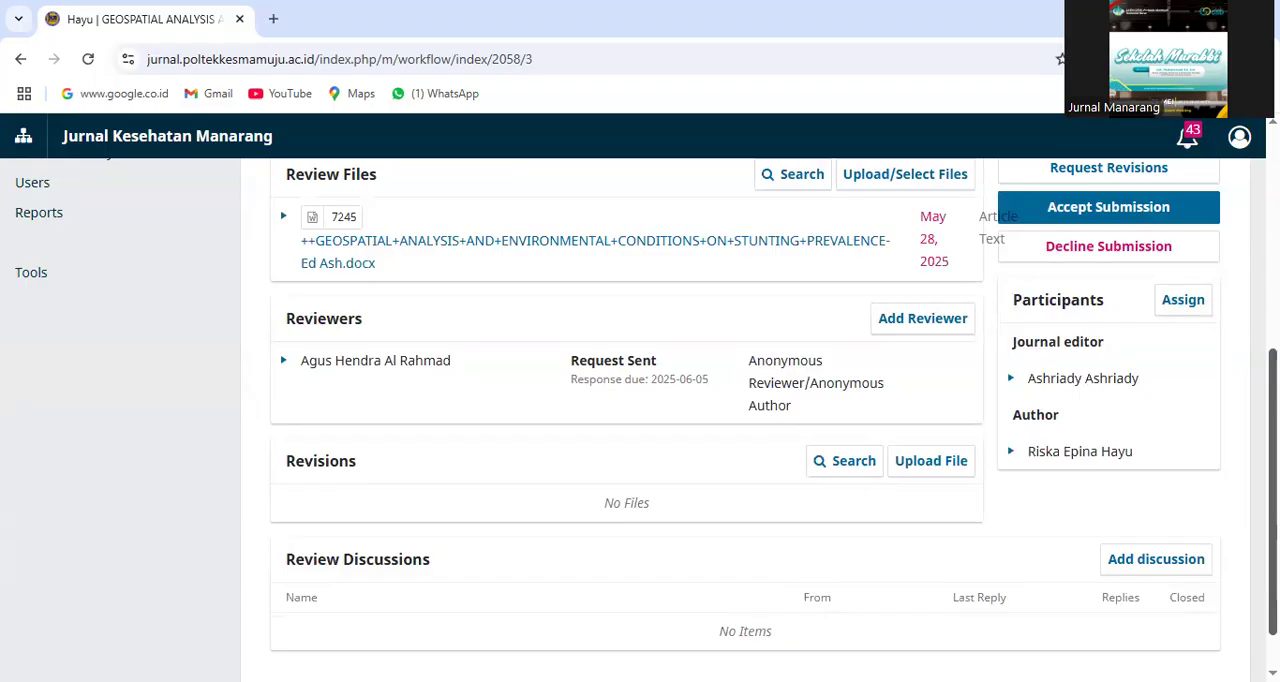
scroll(640, 420, "up", 5)
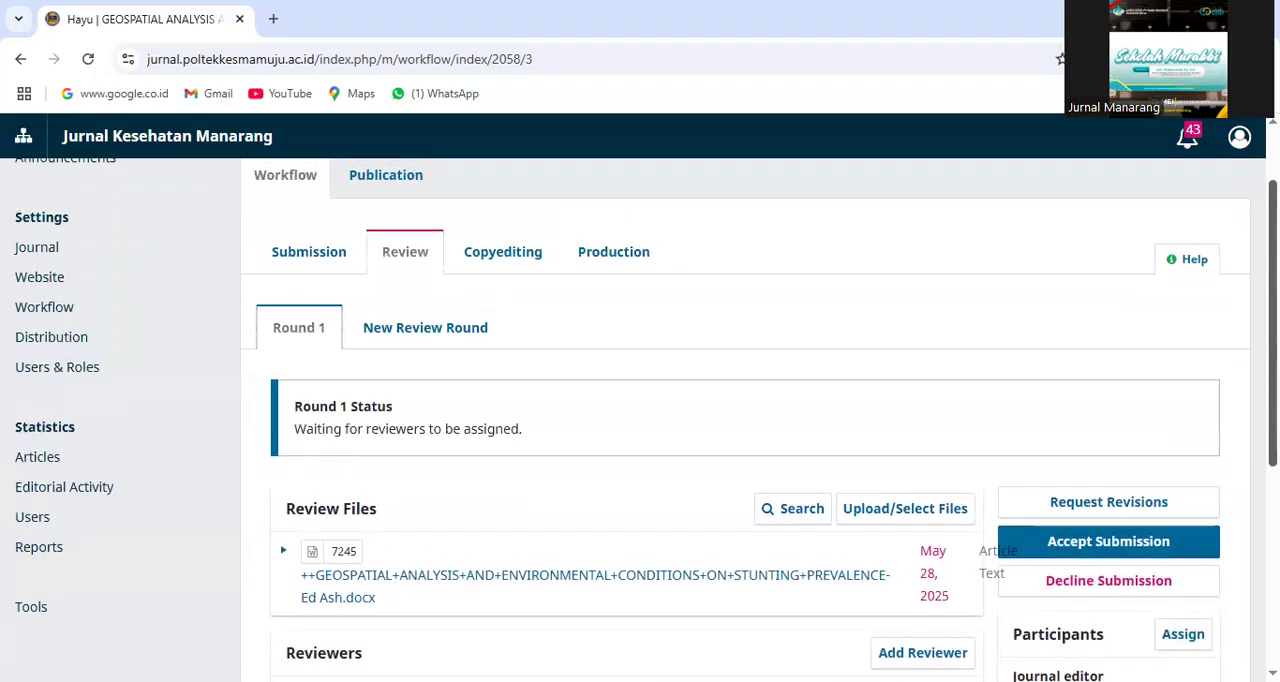